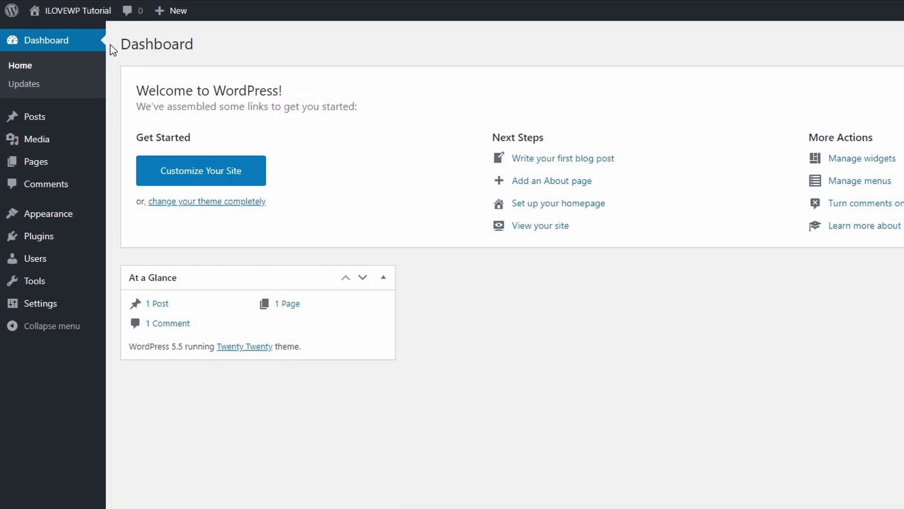
Step: Search Add New themes for 'Photozoom', then install and activate it
{"action": "mouse_move", "coordinate": [87, 212]}
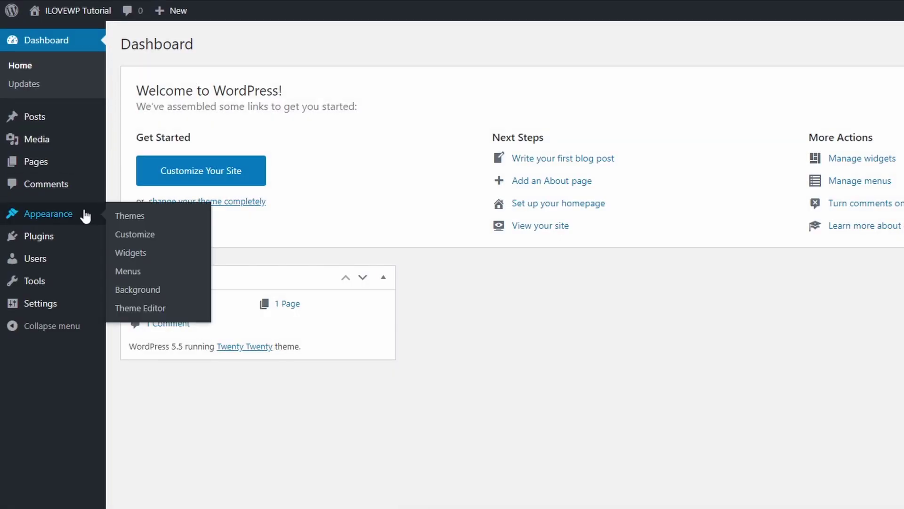
{"action": "left_click", "coordinate": [134, 217]}
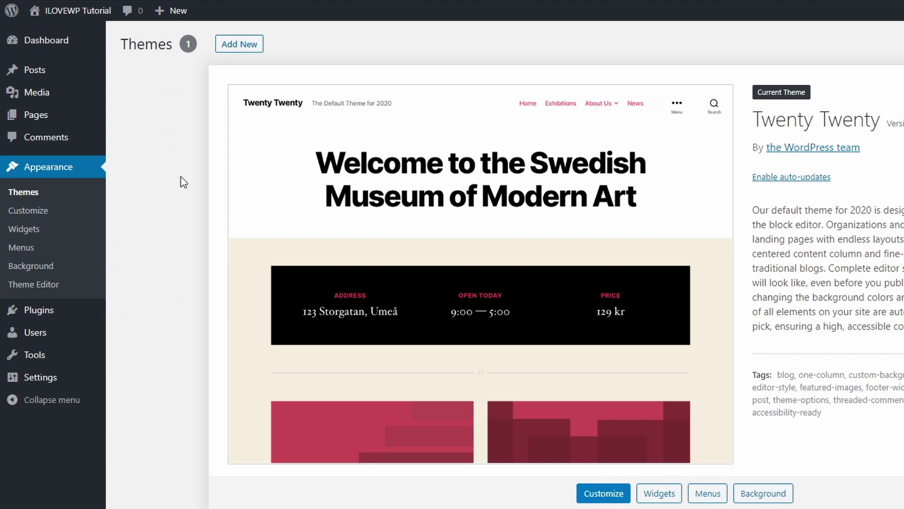
{"action": "left_click", "coordinate": [233, 45]}
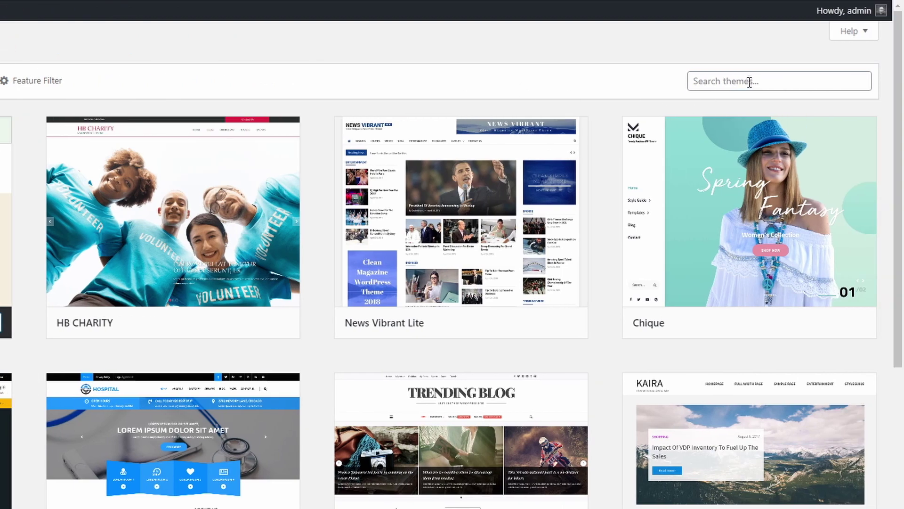
{"action": "left_click", "coordinate": [752, 81]}
{"action": "type", "text": "Photozoom"}
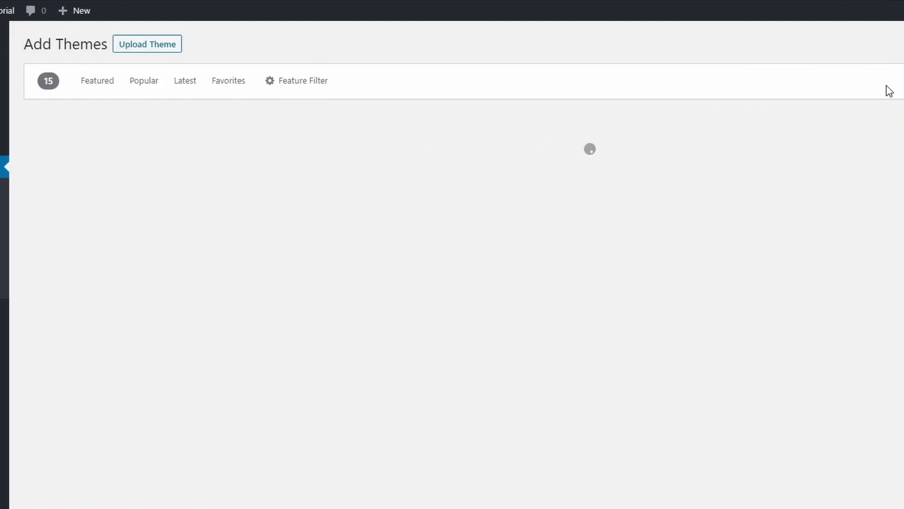
{"action": "mouse_move", "coordinate": [312, 196]}
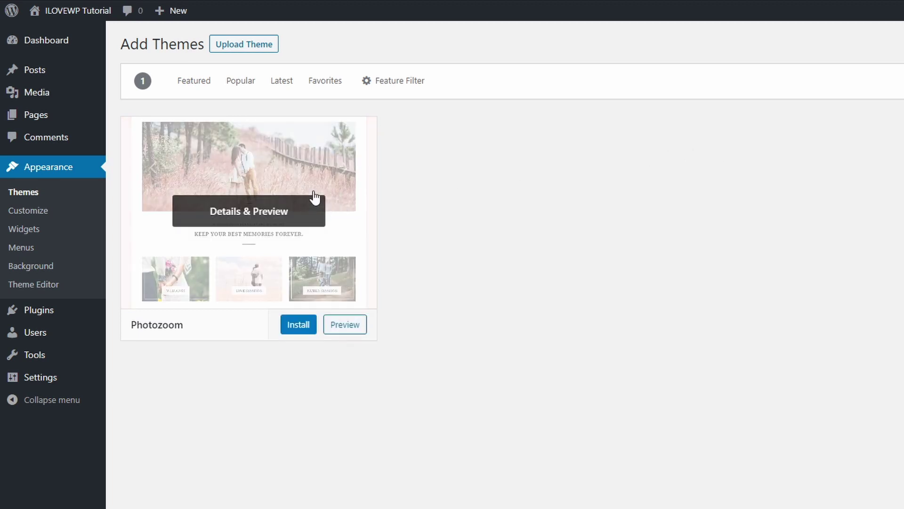
{"action": "left_click", "coordinate": [302, 329]}
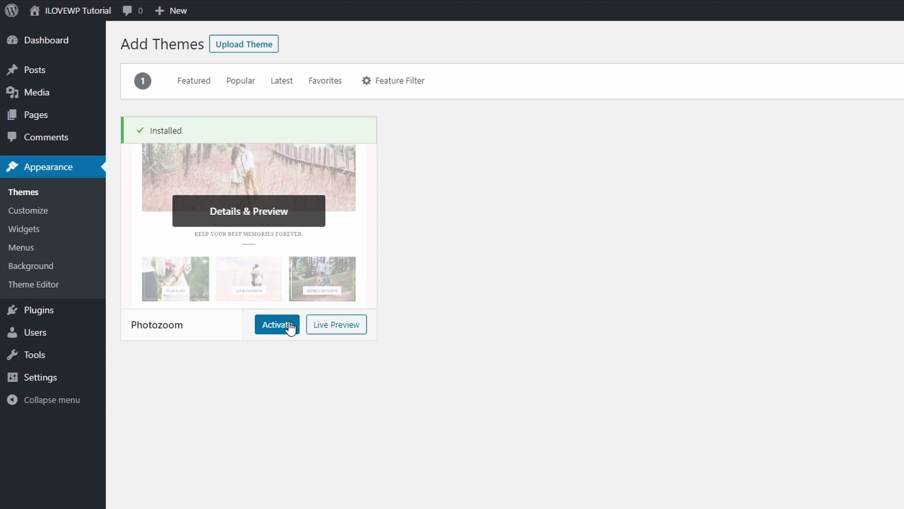
{"action": "left_click", "coordinate": [281, 327]}
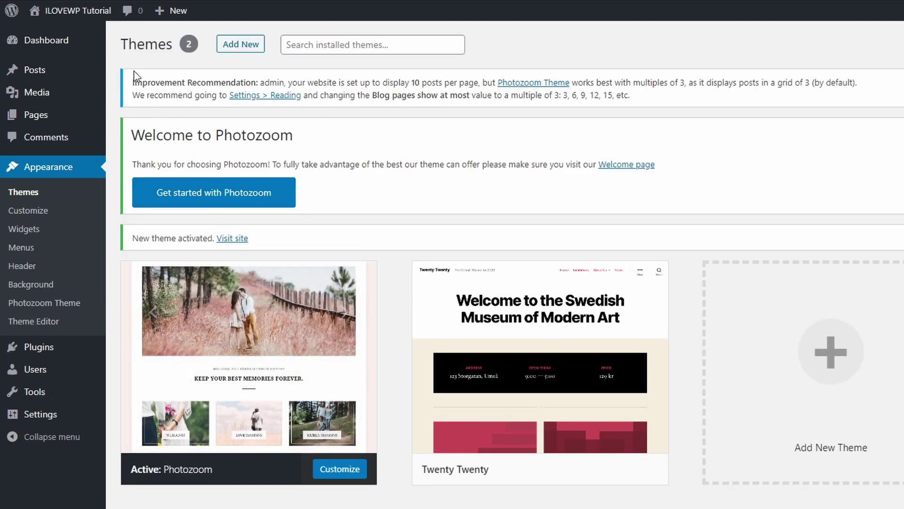
Step: Visit the site's front page and scroll to the footer and back to view the default Photozoom layout
{"action": "left_click", "coordinate": [79, 14]}
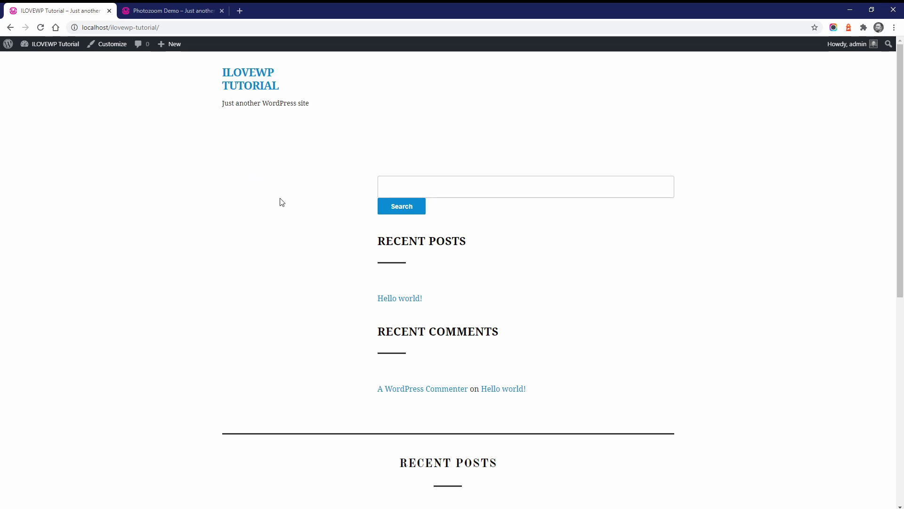
{"action": "scroll", "coordinate": [282, 202], "scroll_direction": "down", "scroll_amount": 8}
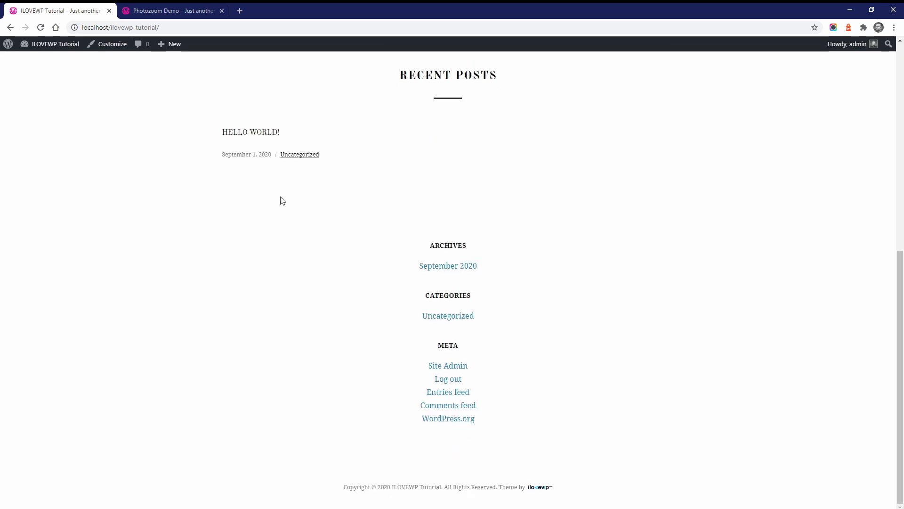
{"action": "scroll", "coordinate": [281, 201], "scroll_direction": "up", "scroll_amount": 8}
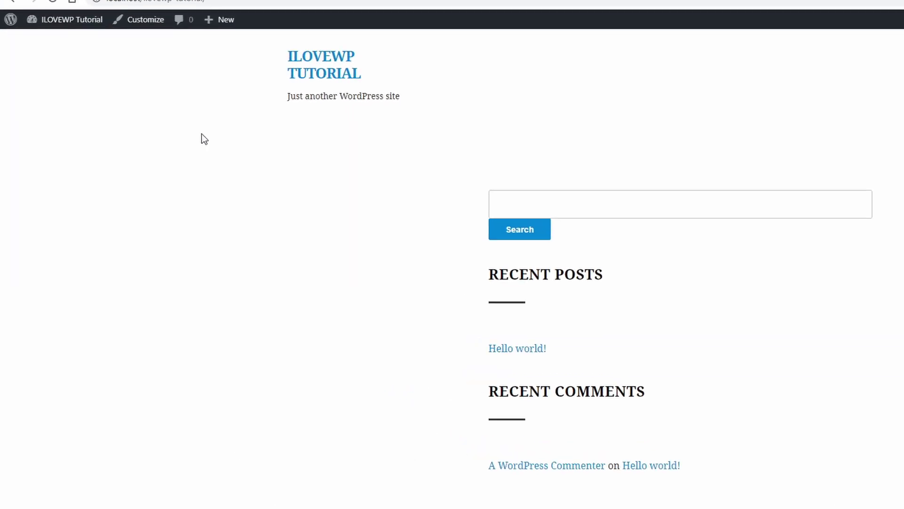
Step: On the Widgets page, expand the Welcome Widgets (Left), Welcome Widgets (Right) and Footer: Full Width areas
{"action": "mouse_move", "coordinate": [86, 19]}
{"action": "left_click", "coordinate": [50, 71]}
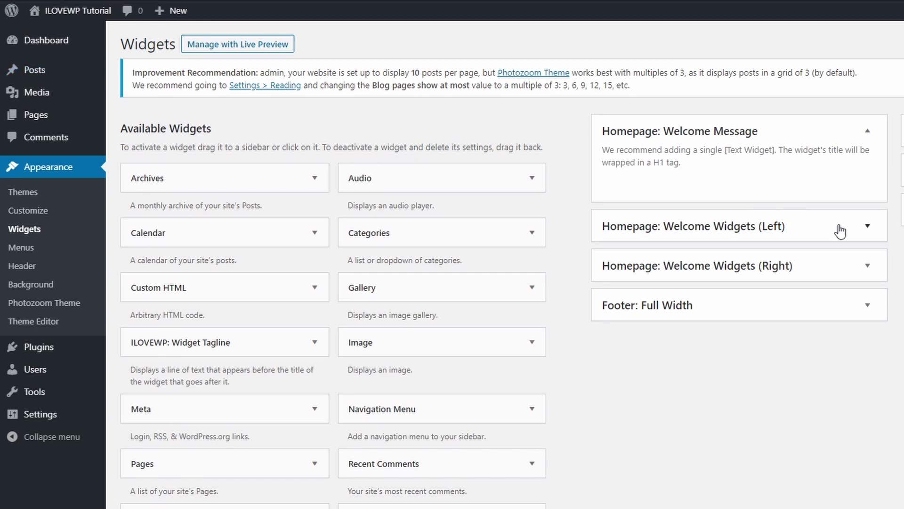
{"action": "left_click", "coordinate": [867, 228]}
{"action": "left_click", "coordinate": [868, 220]}
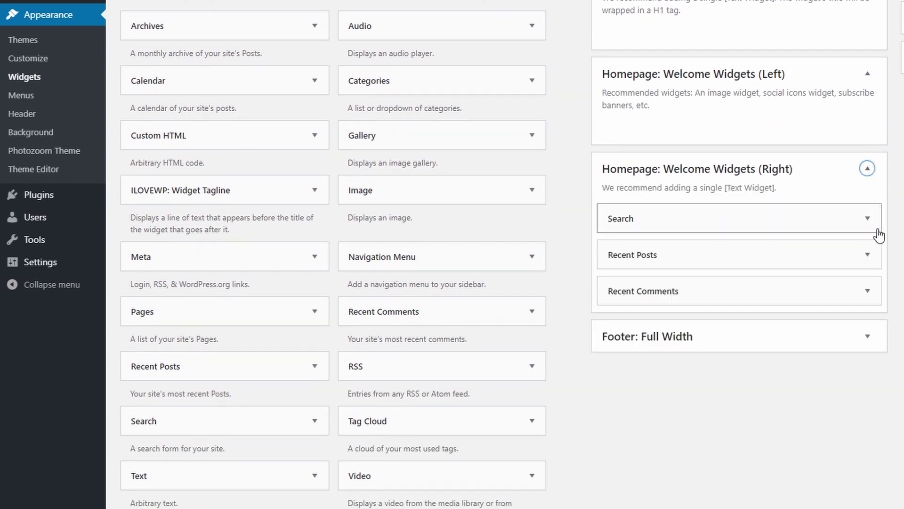
{"action": "left_click", "coordinate": [868, 387]}
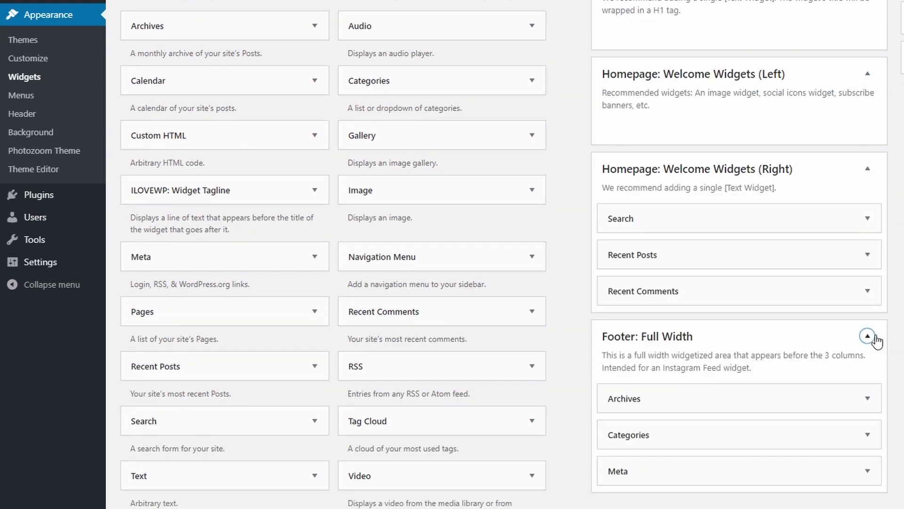
Step: Delete the Search, Recent Posts and Recent Comments widgets
{"action": "left_click", "coordinate": [867, 218]}
{"action": "left_click", "coordinate": [620, 290]}
{"action": "left_click", "coordinate": [868, 218]}
{"action": "left_click", "coordinate": [620, 340]}
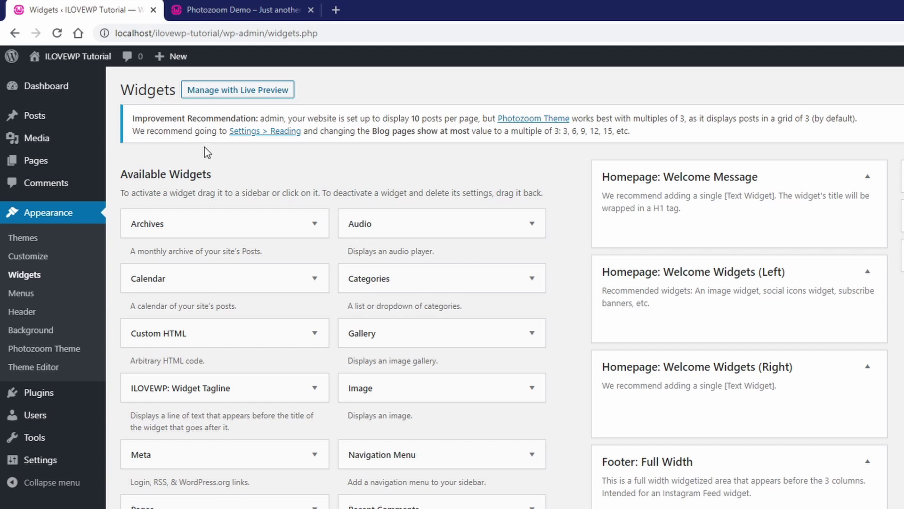
Step: In the Photozoom Demo tab, cycle the header slider through its photos back to the couple photo
{"action": "left_click", "coordinate": [216, 10]}
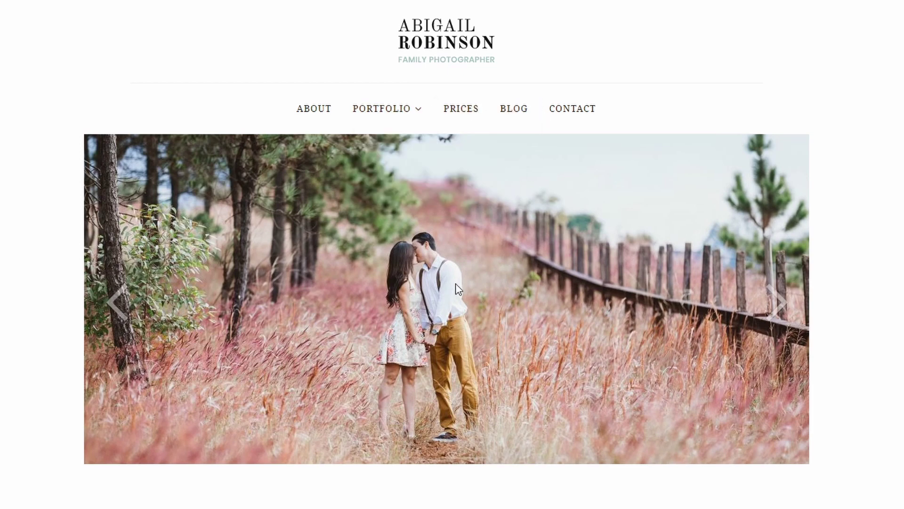
{"action": "left_click", "coordinate": [781, 309]}
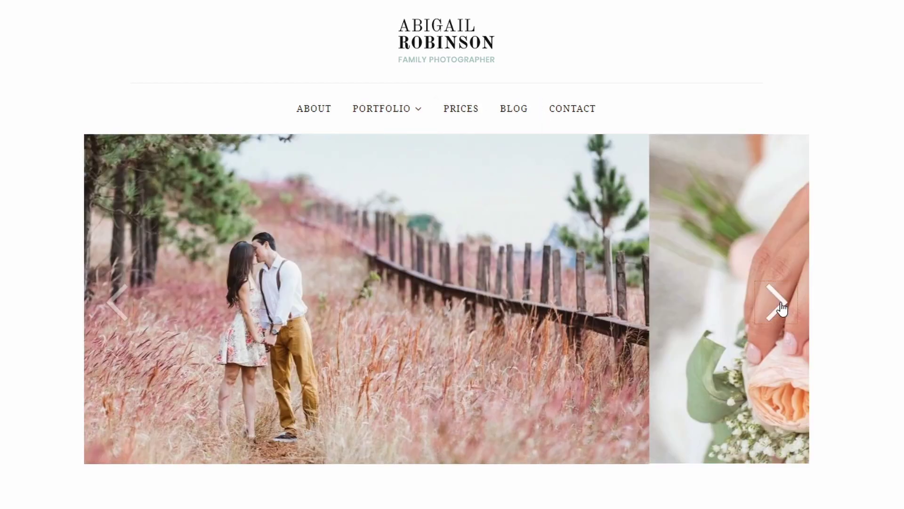
{"action": "left_click", "coordinate": [782, 309]}
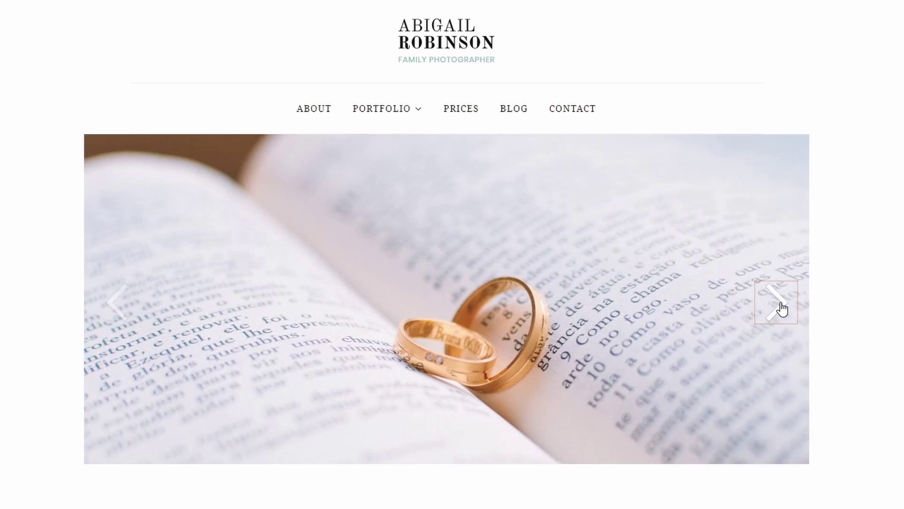
{"action": "left_click", "coordinate": [782, 307]}
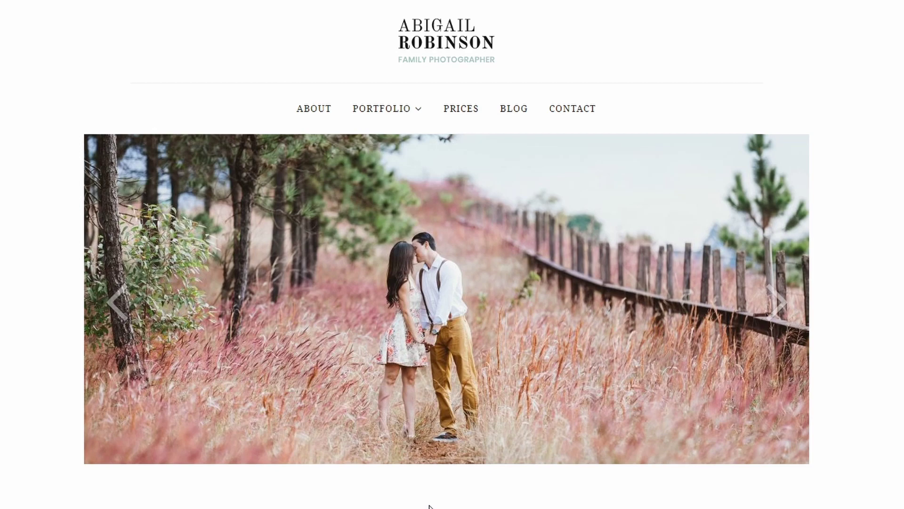
Step: Scroll down through the demo homepage and back up toward the top
{"action": "scroll", "coordinate": [430, 471], "scroll_direction": "down", "scroll_amount": 3}
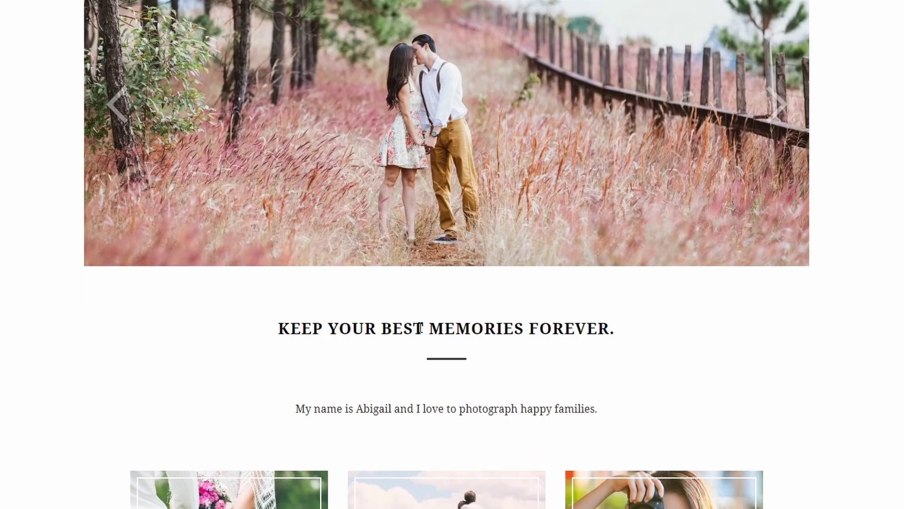
{"action": "scroll", "coordinate": [329, 283], "scroll_direction": "down", "scroll_amount": 1}
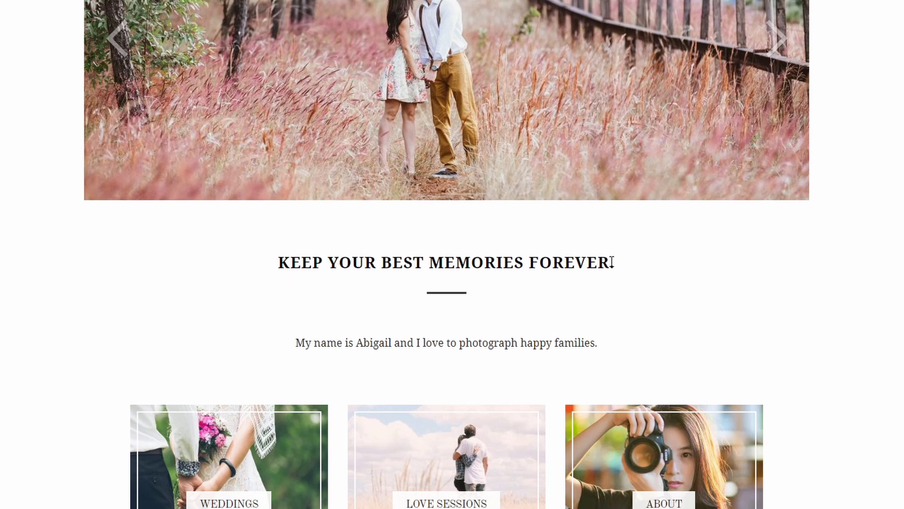
{"action": "scroll", "coordinate": [354, 264], "scroll_direction": "down", "scroll_amount": 2}
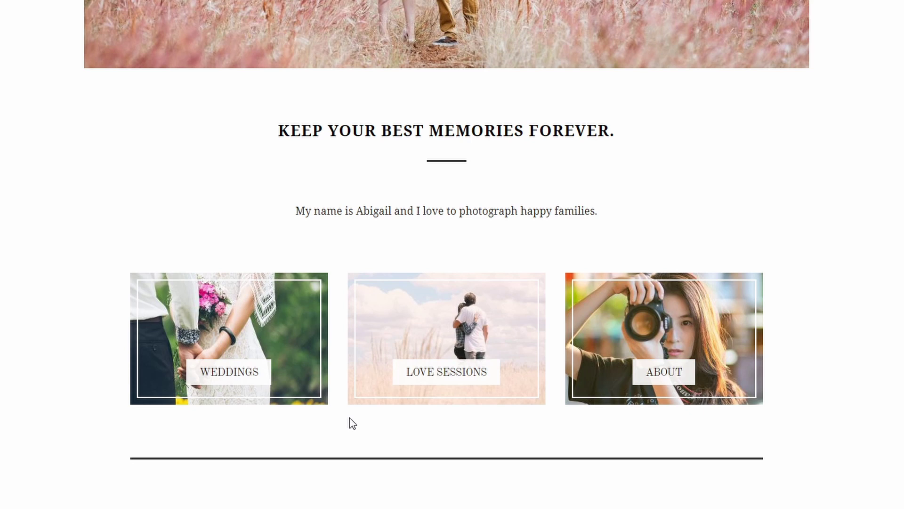
{"action": "scroll", "coordinate": [351, 422], "scroll_direction": "down", "scroll_amount": 7}
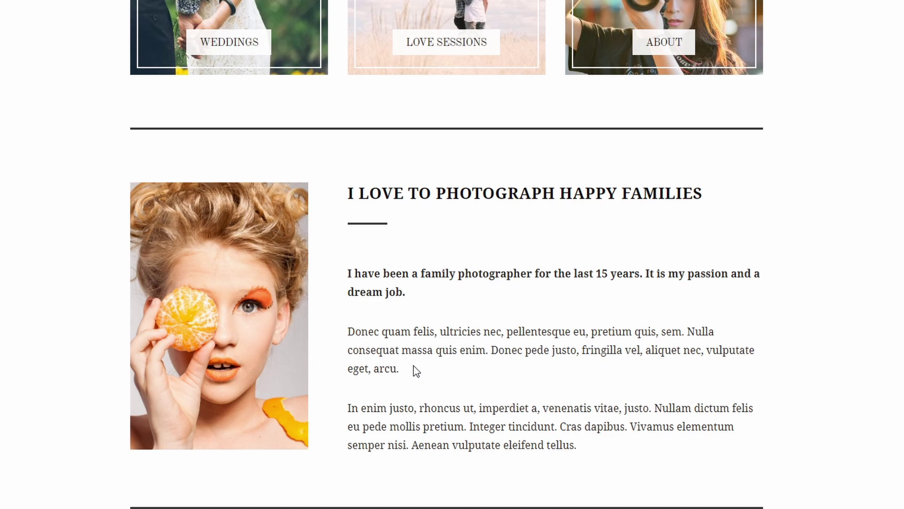
{"action": "scroll", "coordinate": [416, 370], "scroll_direction": "down", "scroll_amount": 12}
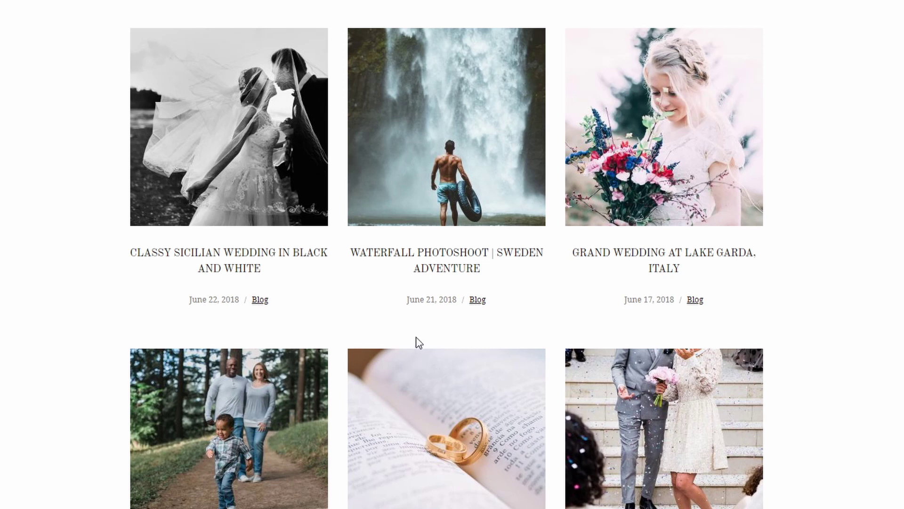
{"action": "scroll", "coordinate": [419, 343], "scroll_direction": "down", "scroll_amount": 10}
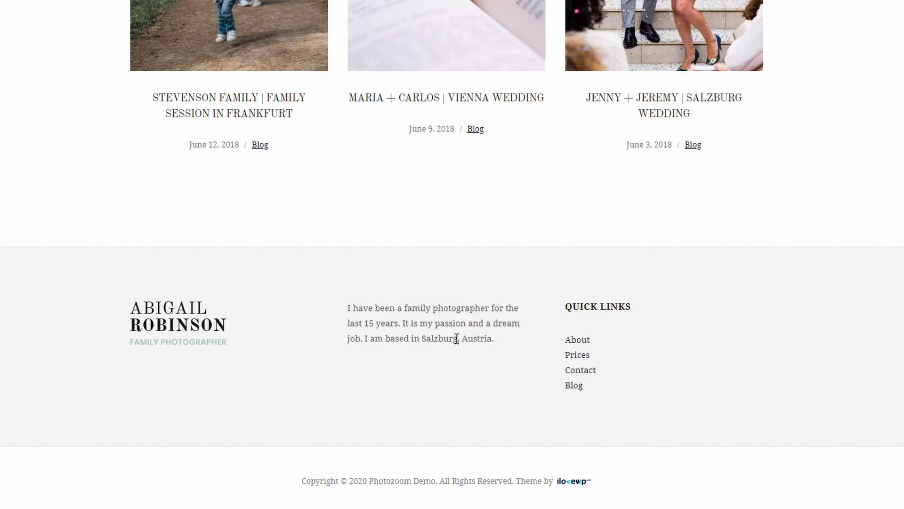
{"action": "scroll", "coordinate": [456, 400], "scroll_direction": "up", "scroll_amount": 20}
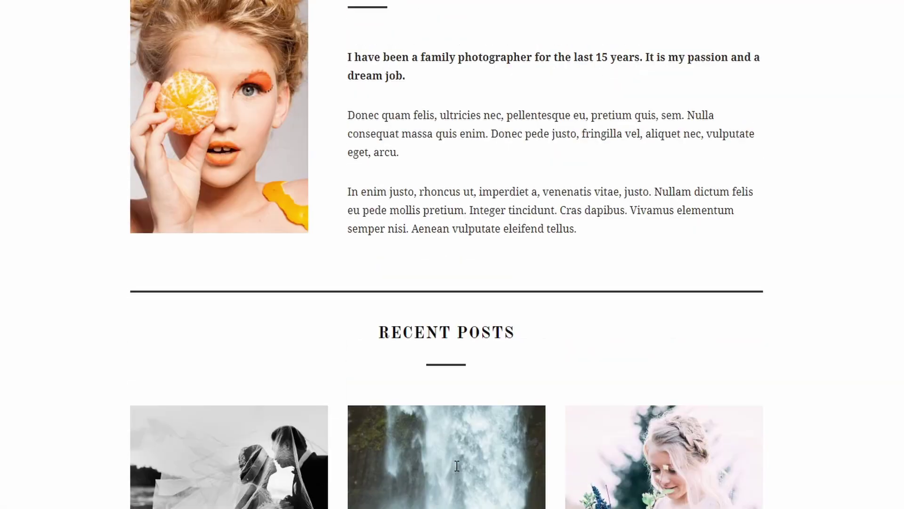
{"action": "scroll", "coordinate": [456, 466], "scroll_direction": "up", "scroll_amount": 10}
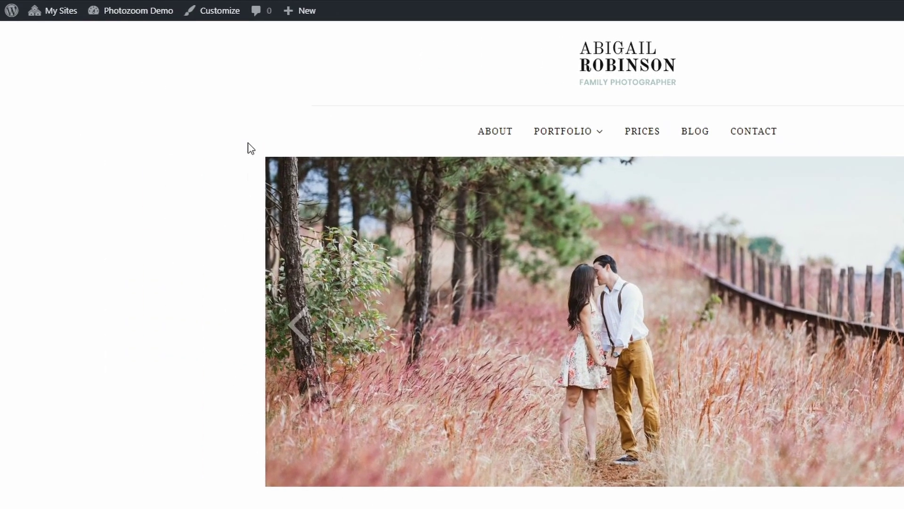
Step: Replace the site logo with the wide logo image, uncropped, and publish the Site Identity change
{"action": "left_click", "coordinate": [216, 11]}
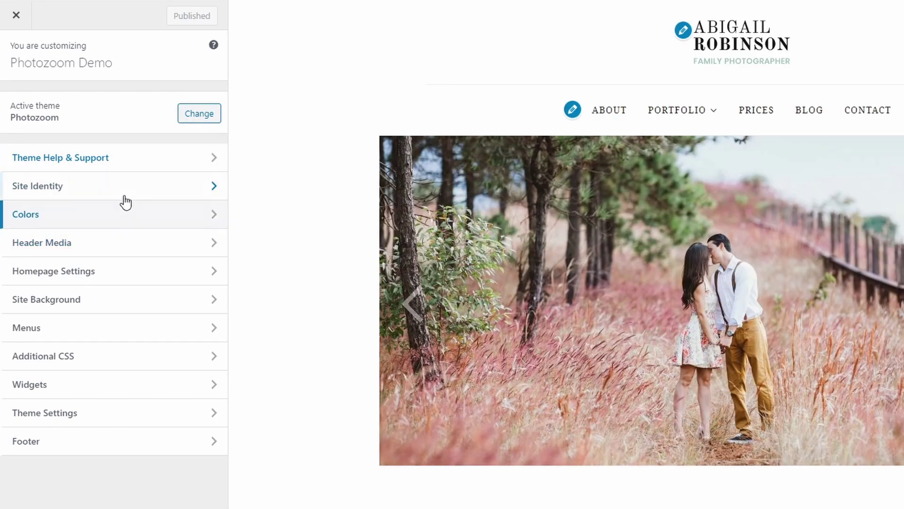
{"action": "left_click", "coordinate": [126, 196]}
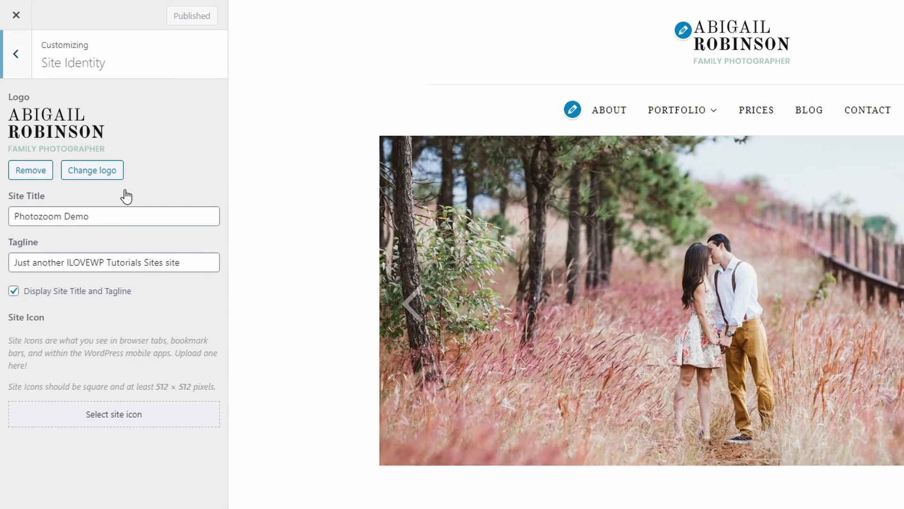
{"action": "left_click", "coordinate": [31, 172]}
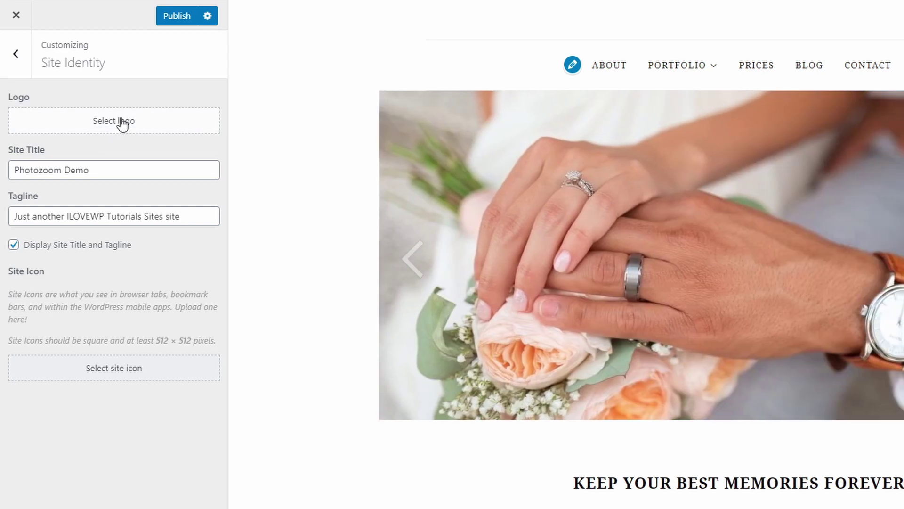
{"action": "left_click", "coordinate": [122, 124]}
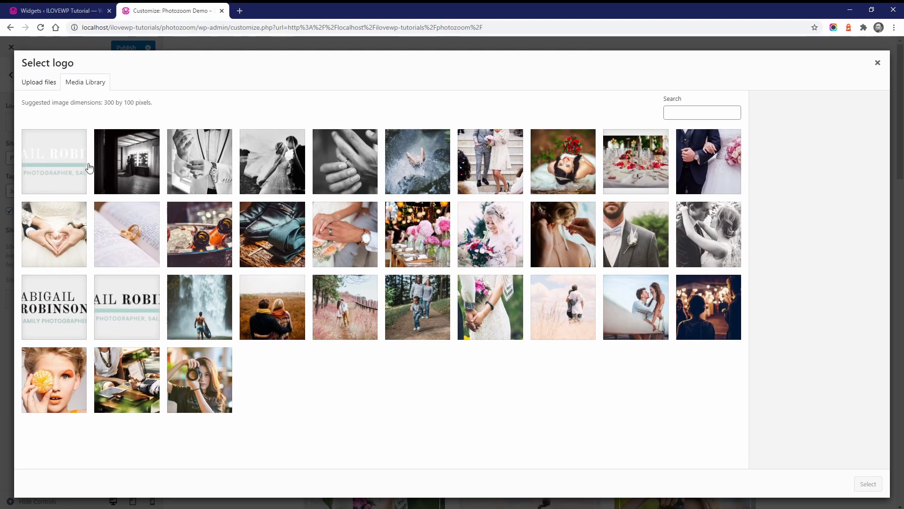
{"action": "left_click", "coordinate": [121, 311]}
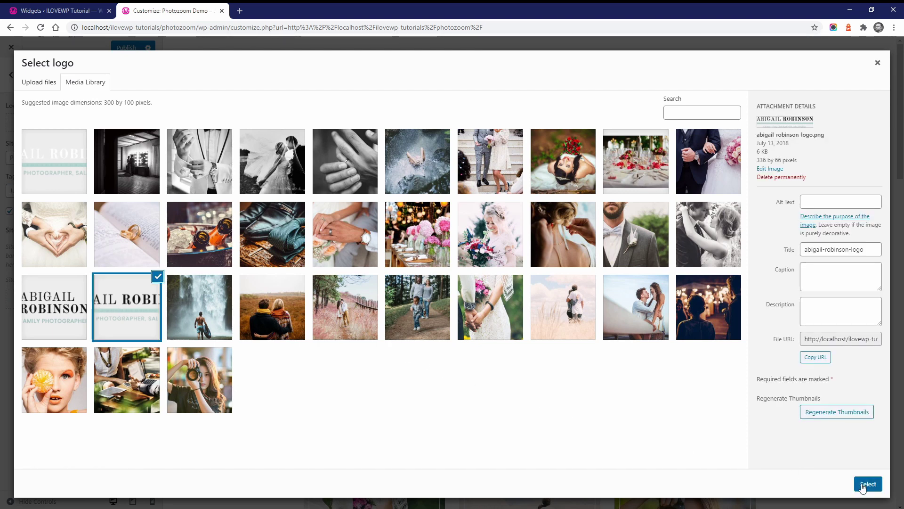
{"action": "left_click", "coordinate": [865, 484]}
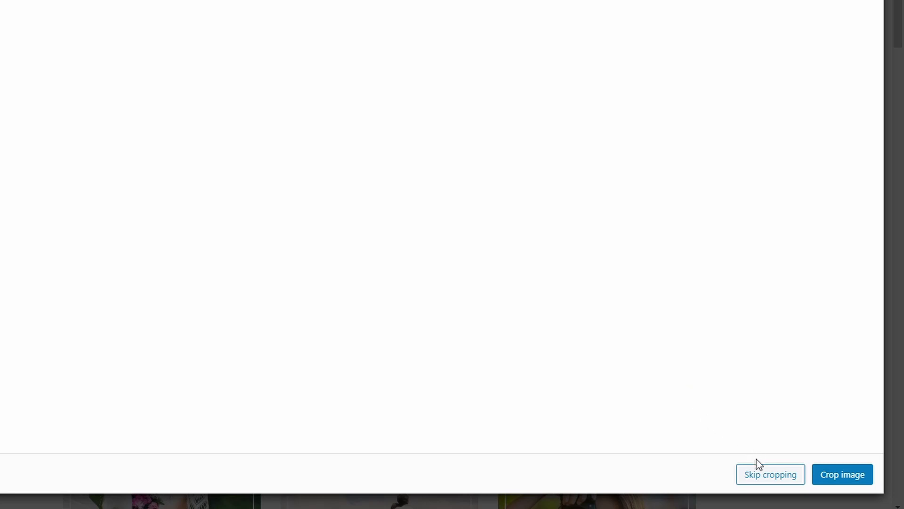
{"action": "left_click", "coordinate": [758, 476]}
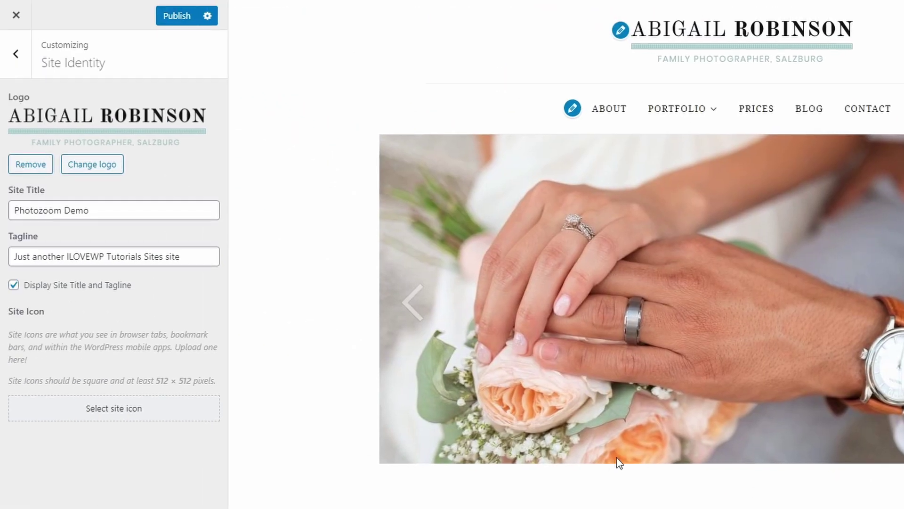
{"action": "left_click", "coordinate": [166, 18]}
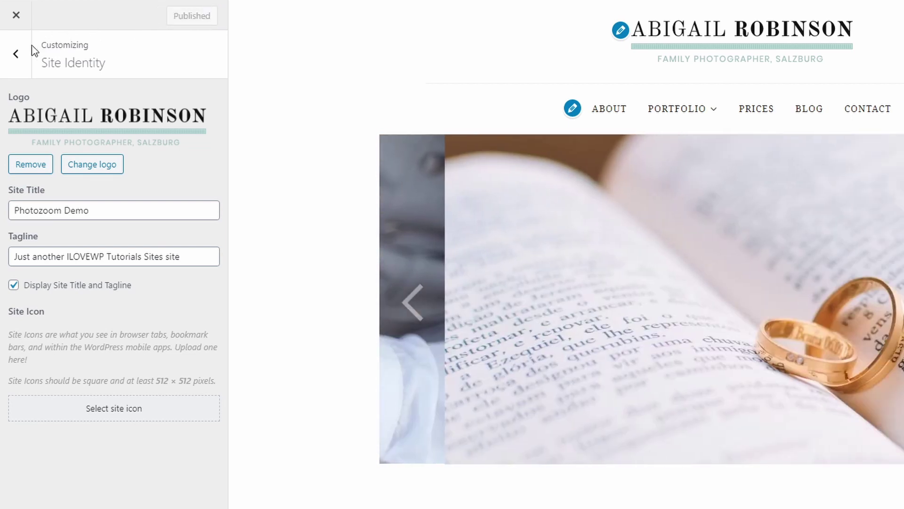
{"action": "left_click", "coordinate": [15, 53]}
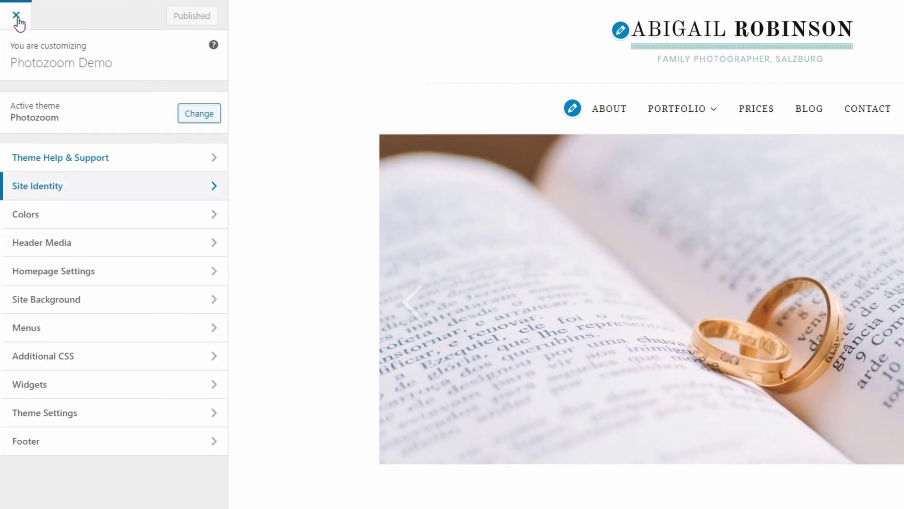
{"action": "left_click", "coordinate": [36, 332]}
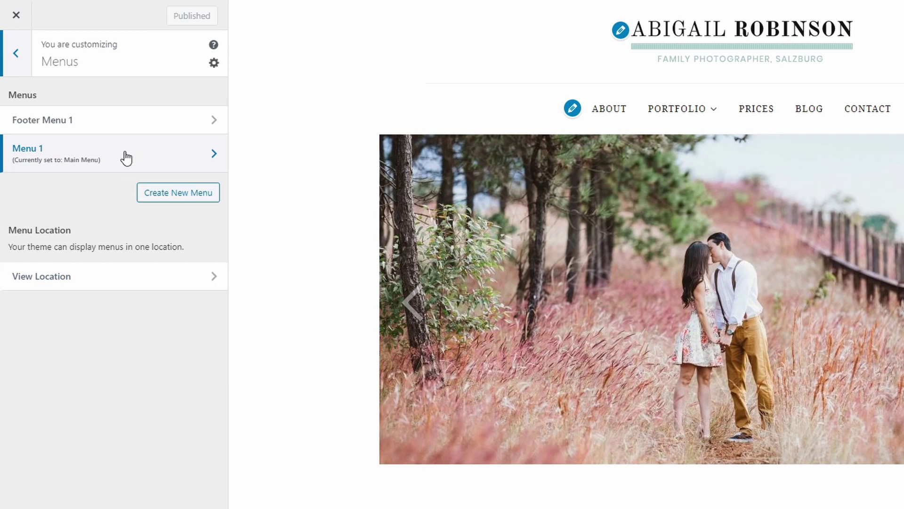
{"action": "left_click", "coordinate": [126, 158]}
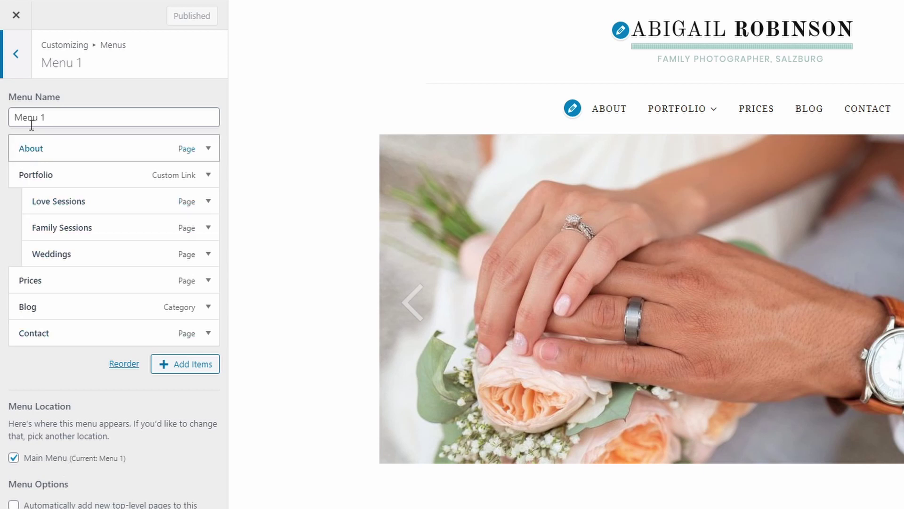
{"action": "left_click", "coordinate": [20, 62]}
{"action": "left_click", "coordinate": [19, 61]}
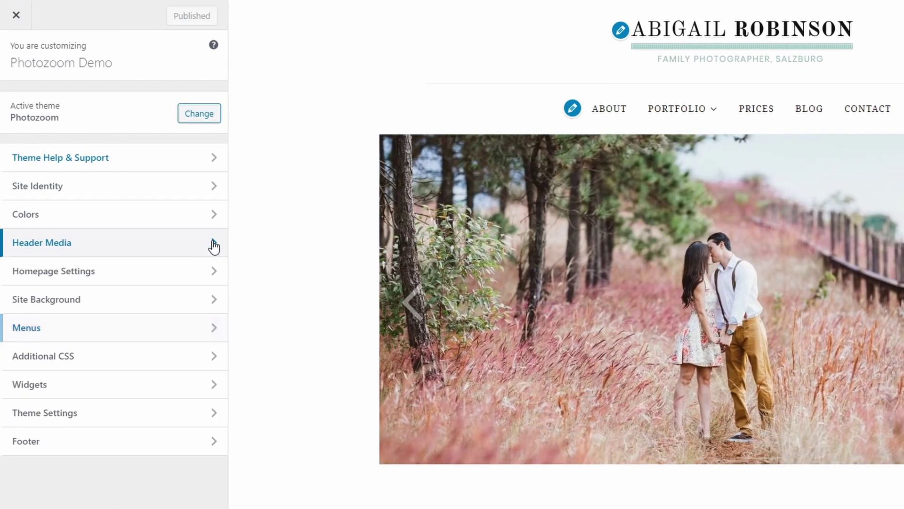
{"action": "left_click", "coordinate": [214, 245]}
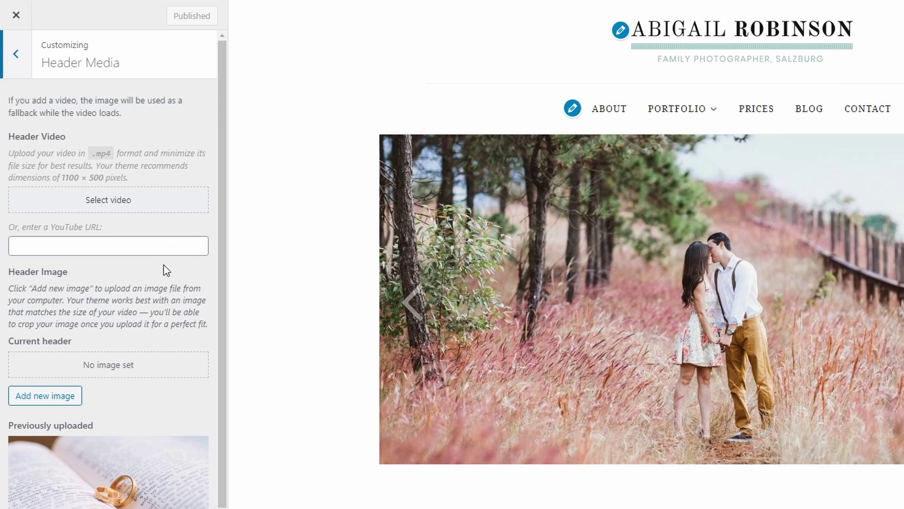
{"action": "scroll", "coordinate": [168, 267], "scroll_direction": "down", "scroll_amount": 3}
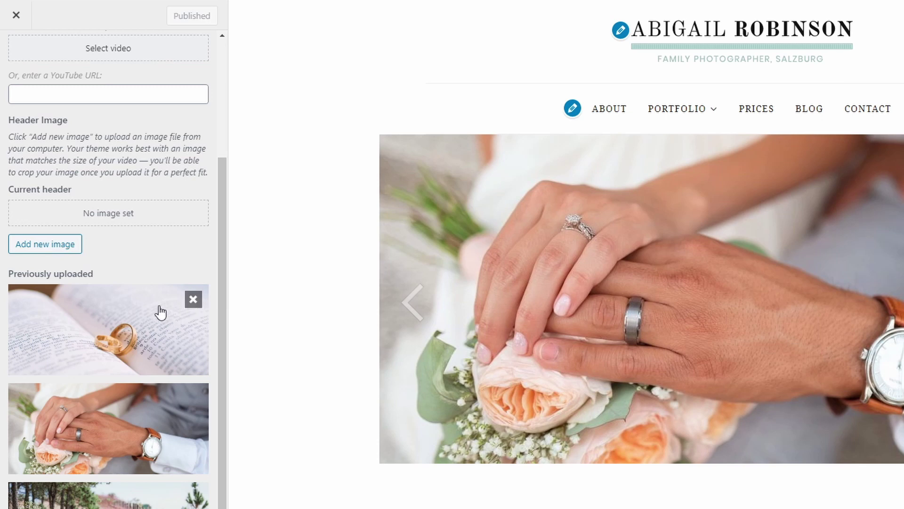
{"action": "scroll", "coordinate": [167, 314], "scroll_direction": "up", "scroll_amount": 3}
{"action": "left_click", "coordinate": [18, 57]}
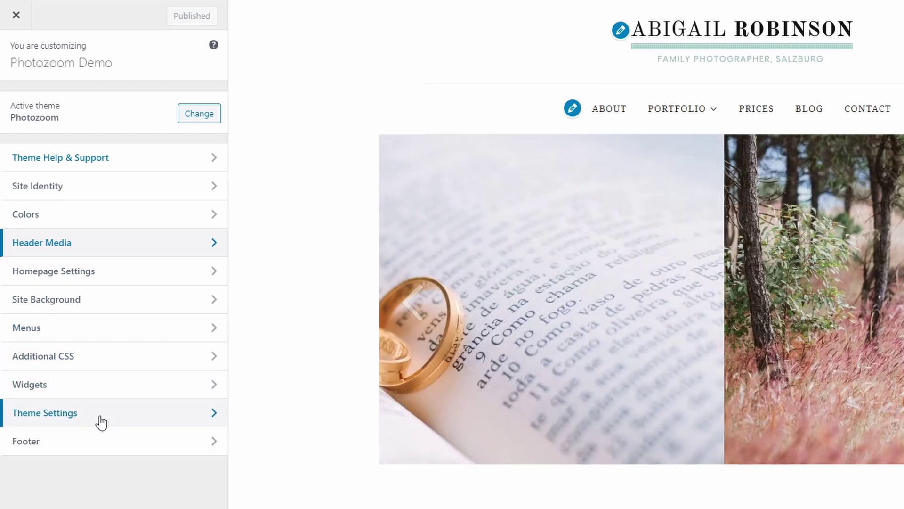
{"action": "left_click", "coordinate": [102, 422]}
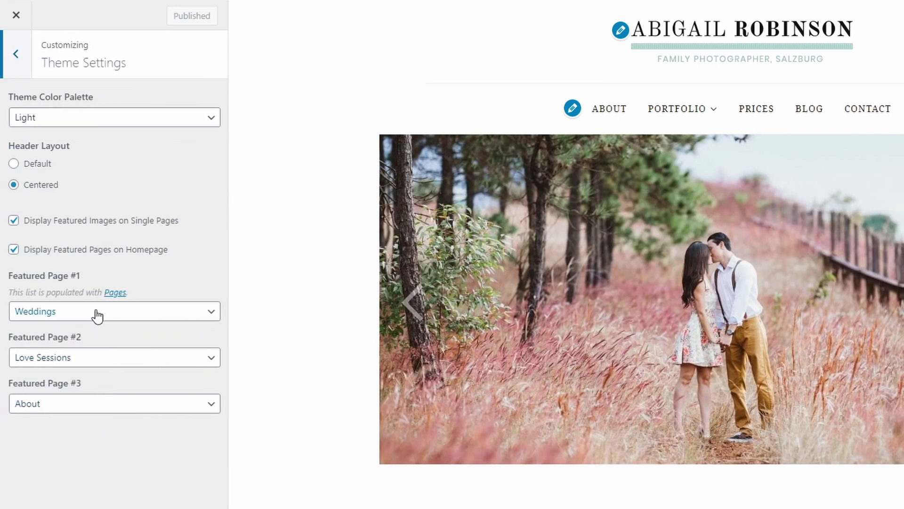
Step: Keep Weddings, Love Sessions and About as Featured Pages #1–3, then exit the Customizer
{"action": "scroll", "coordinate": [507, 430], "scroll_direction": "down", "scroll_amount": 10}
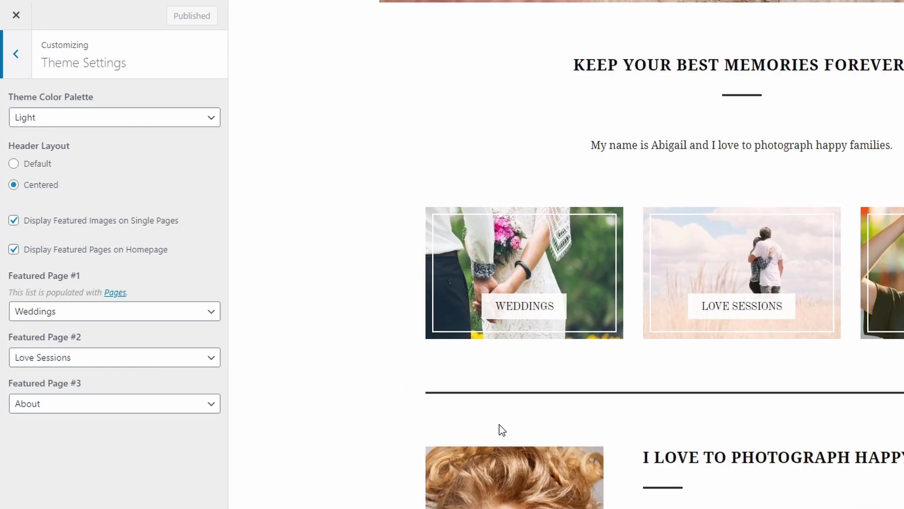
{"action": "left_click", "coordinate": [109, 318]}
{"action": "left_click", "coordinate": [108, 317]}
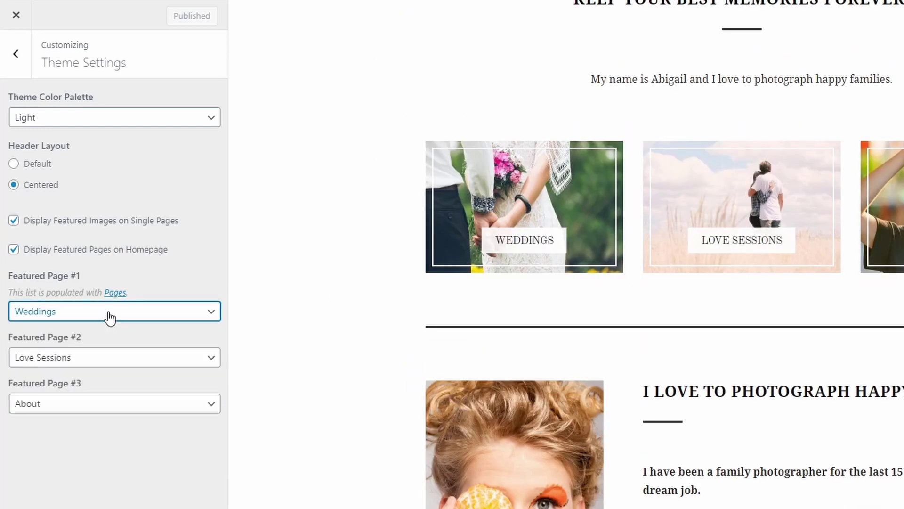
{"action": "left_click", "coordinate": [93, 357]}
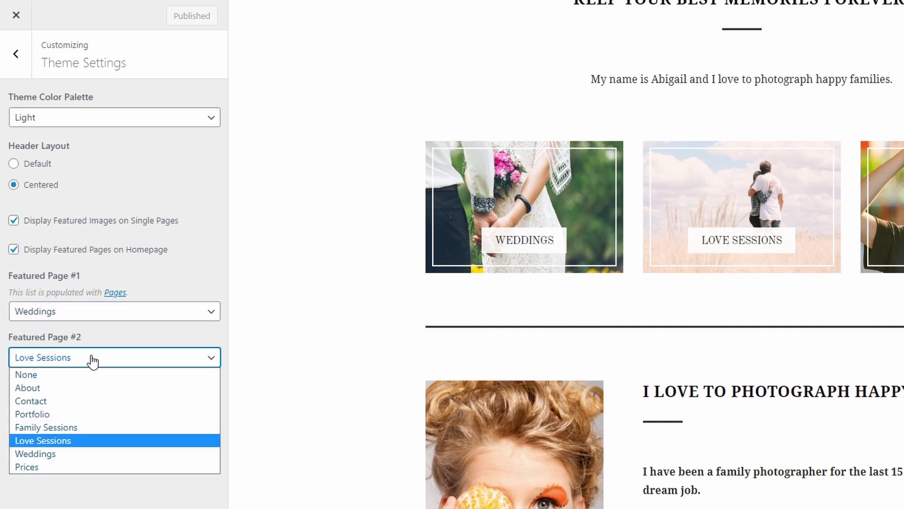
{"action": "left_click", "coordinate": [92, 360]}
{"action": "left_click", "coordinate": [85, 403]}
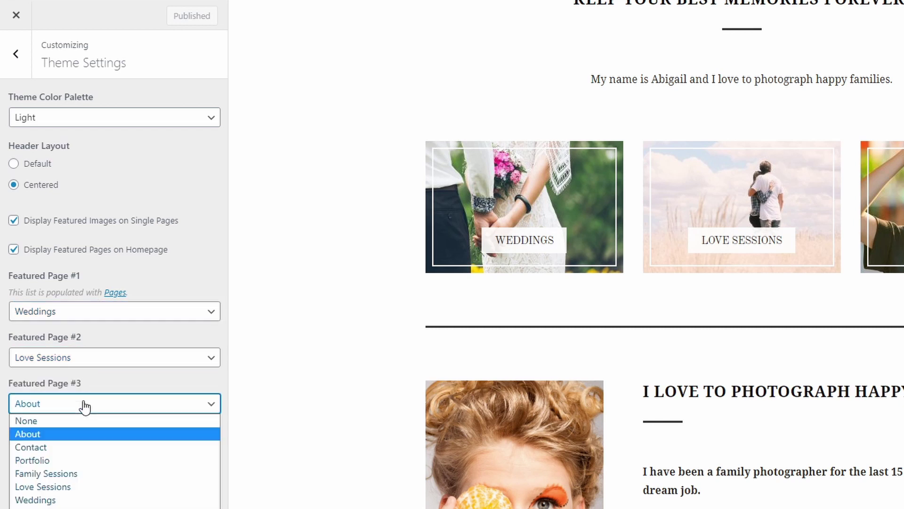
{"action": "left_click", "coordinate": [85, 404]}
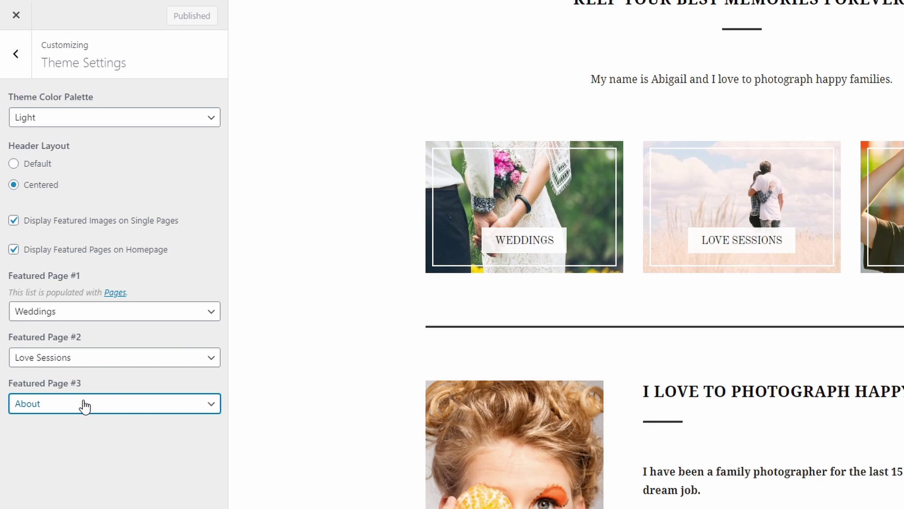
{"action": "left_click", "coordinate": [22, 19]}
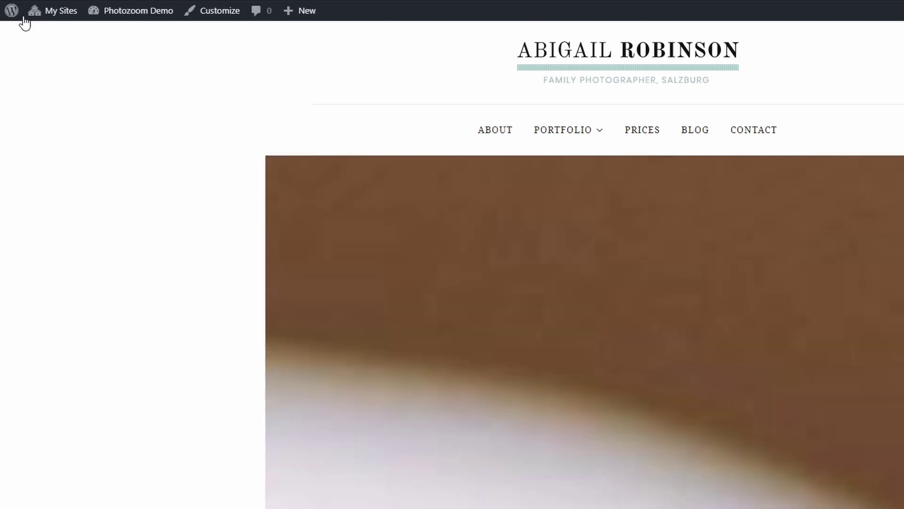
Step: Publish a new 'Landscape Photography' page with the water-splash photo as its featured image
{"action": "mouse_move", "coordinate": [298, 14]}
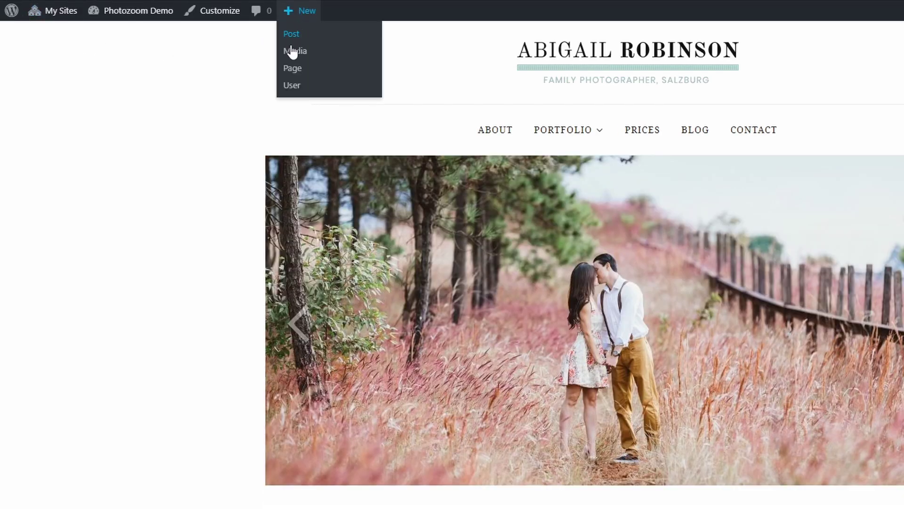
{"action": "left_click", "coordinate": [291, 72]}
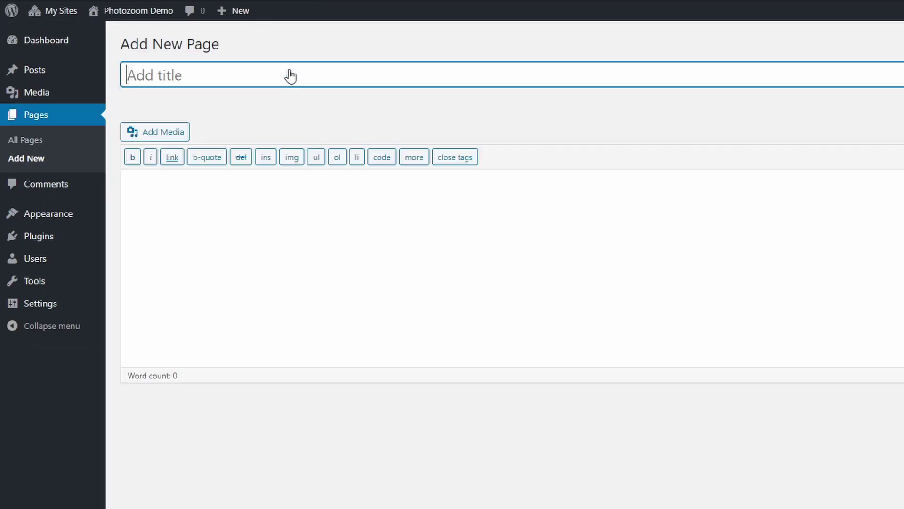
{"action": "type", "text": "Landscape Photography"}
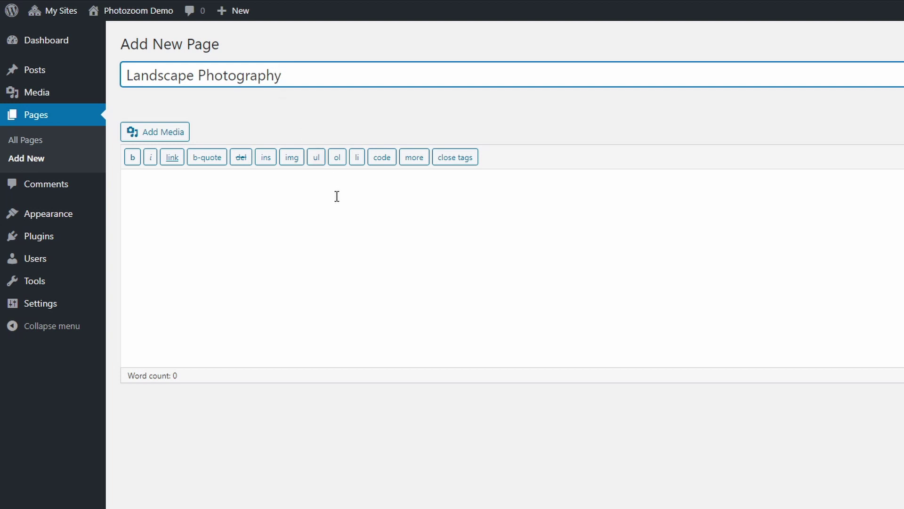
{"action": "left_click", "coordinate": [337, 196]}
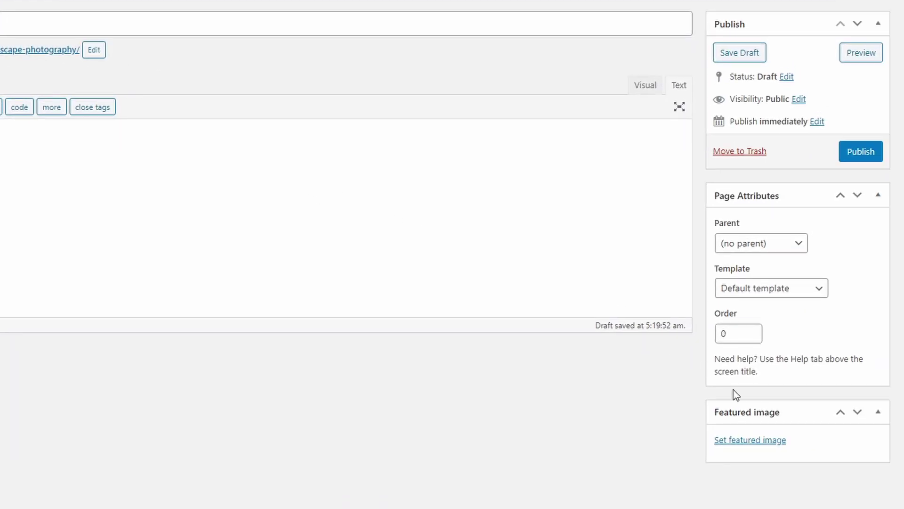
{"action": "left_click", "coordinate": [747, 442]}
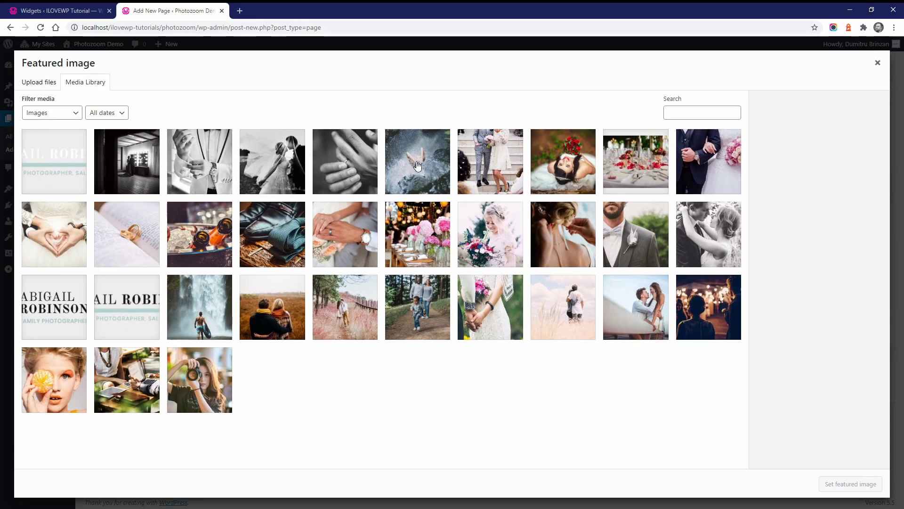
{"action": "left_click", "coordinate": [418, 165]}
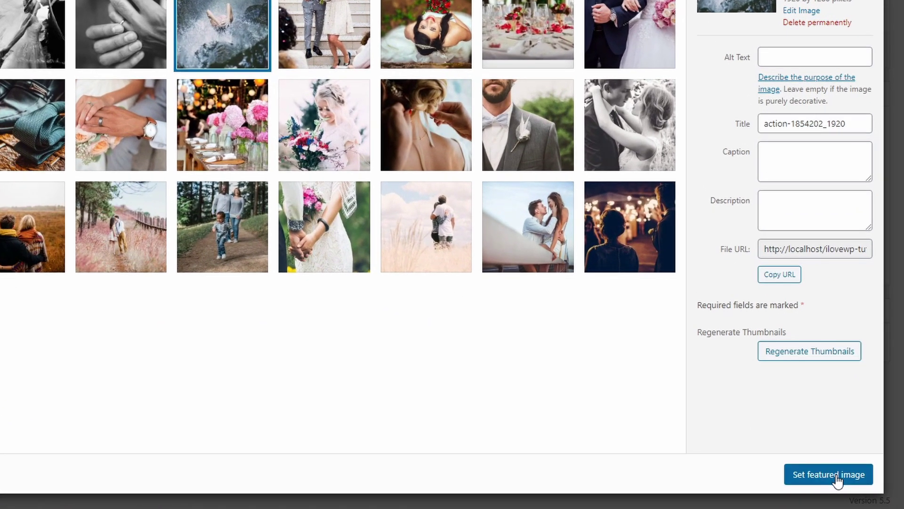
{"action": "left_click", "coordinate": [851, 483]}
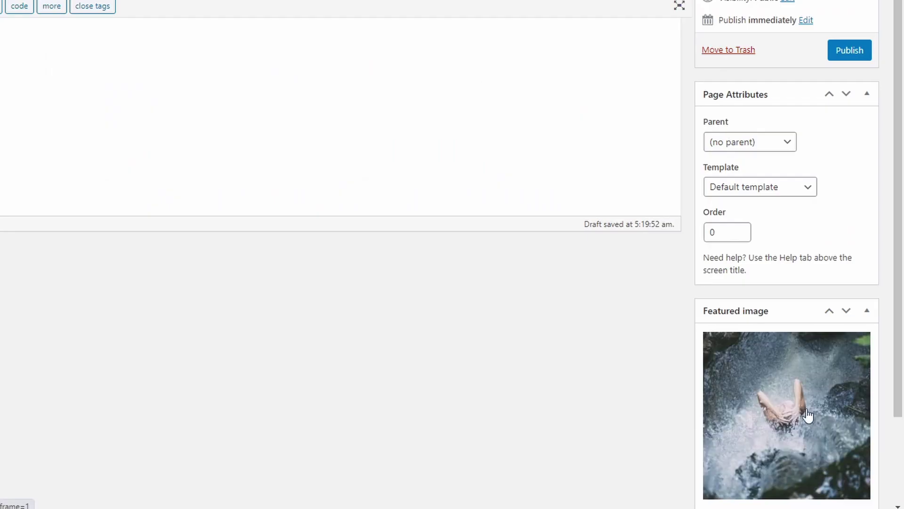
{"action": "left_click", "coordinate": [842, 58]}
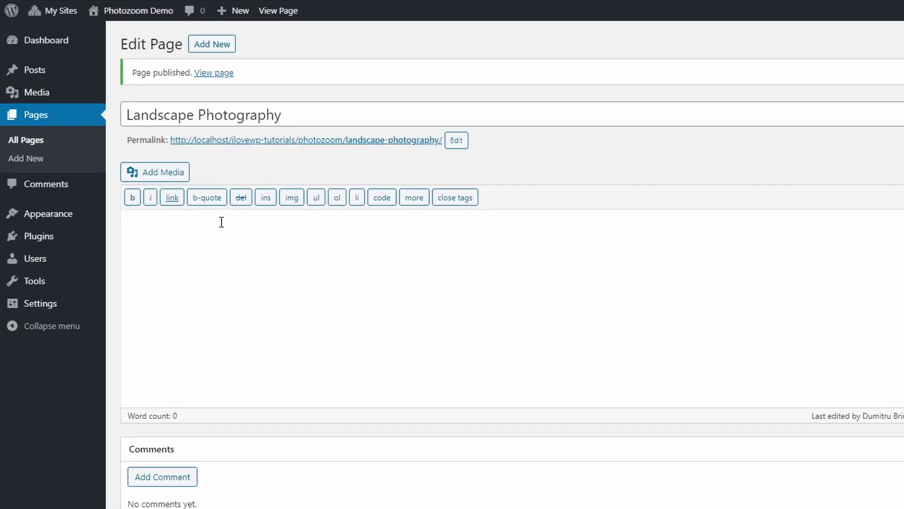
Step: In Theme Settings, make Landscape Photography Featured Page #1 and publish
{"action": "mouse_move", "coordinate": [71, 215]}
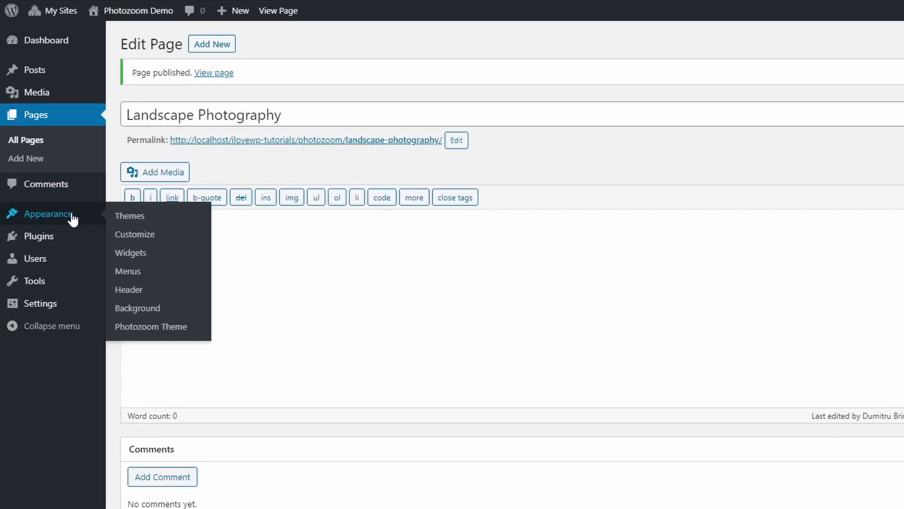
{"action": "left_click", "coordinate": [132, 237]}
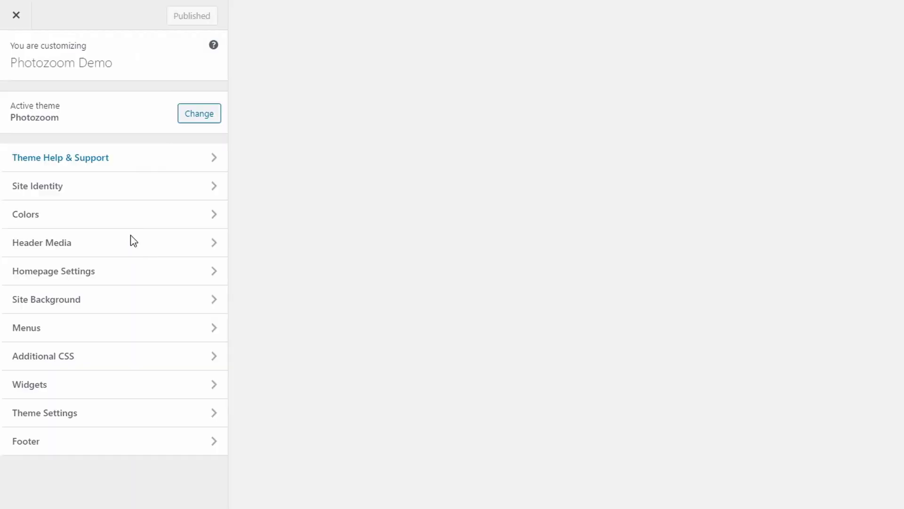
{"action": "left_click", "coordinate": [83, 421]}
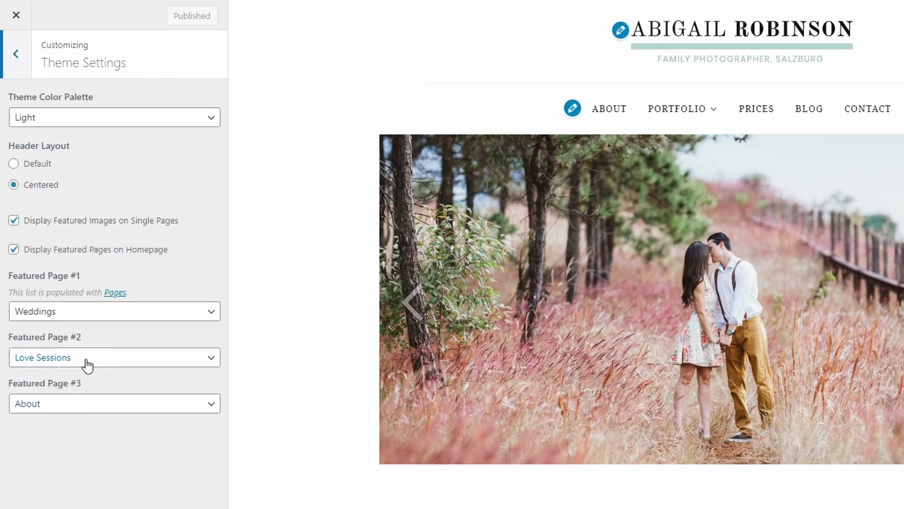
{"action": "scroll", "coordinate": [535, 404], "scroll_direction": "down", "scroll_amount": 10}
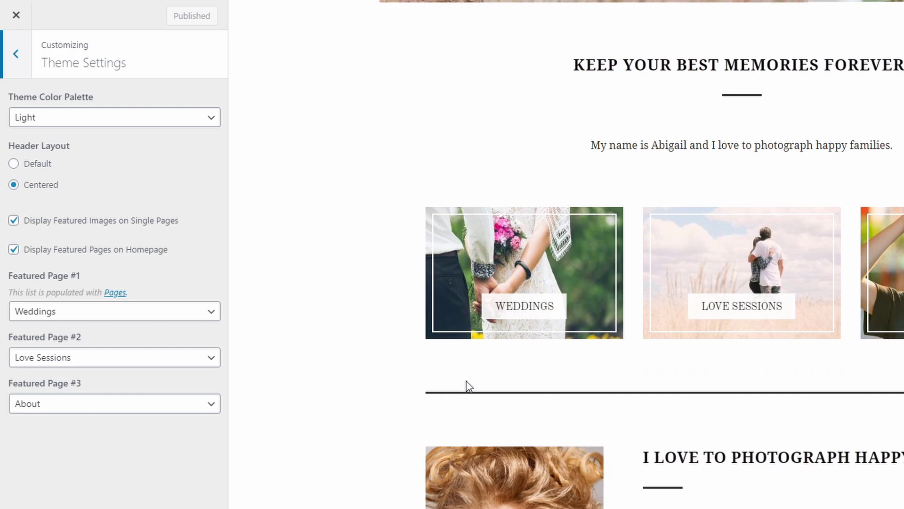
{"action": "left_click", "coordinate": [53, 313]}
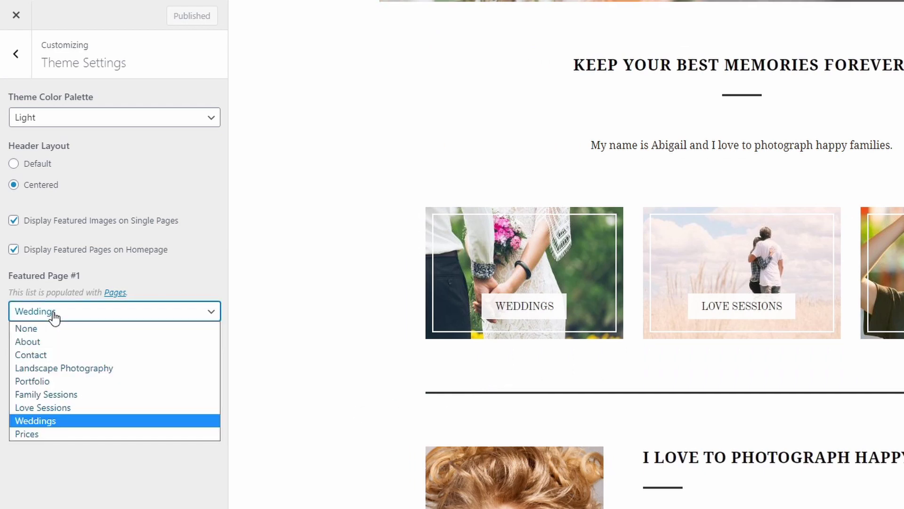
{"action": "left_click", "coordinate": [53, 368]}
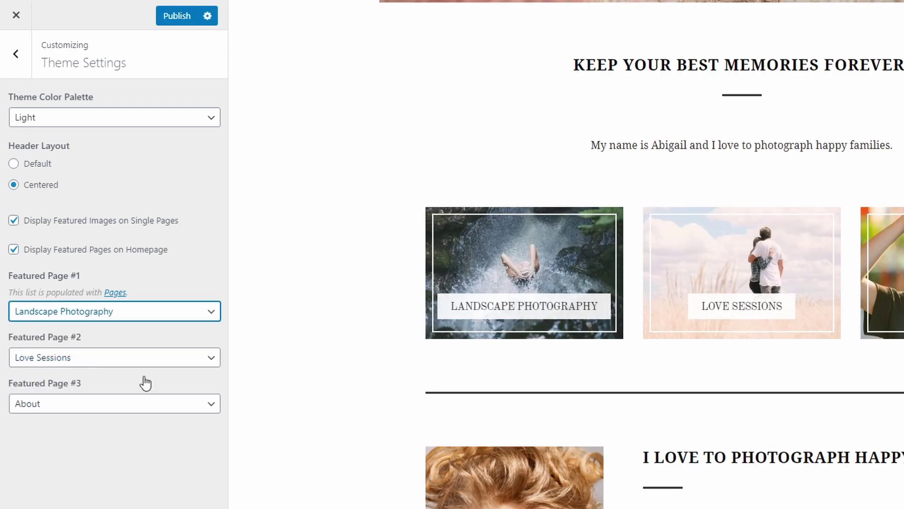
{"action": "left_click", "coordinate": [179, 21]}
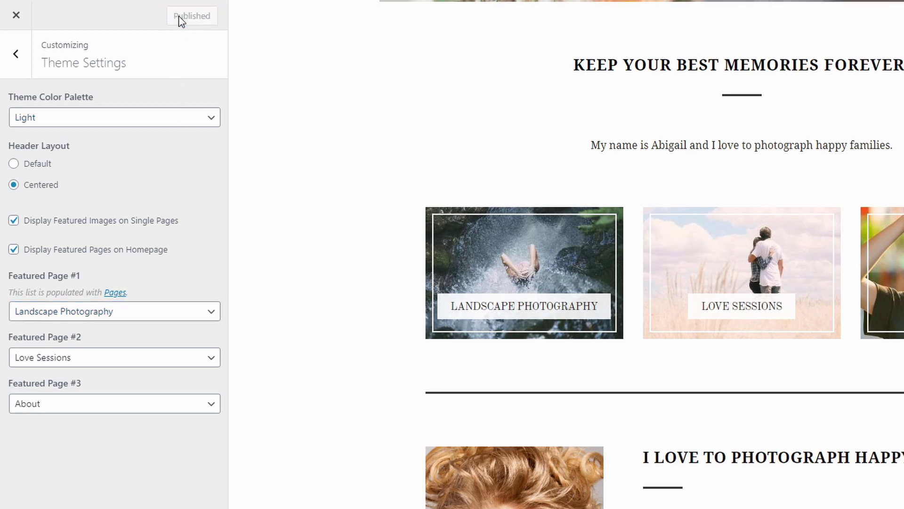
Step: Close the Customizer and scroll the live homepage down to the featured page tiles
{"action": "left_click", "coordinate": [16, 19]}
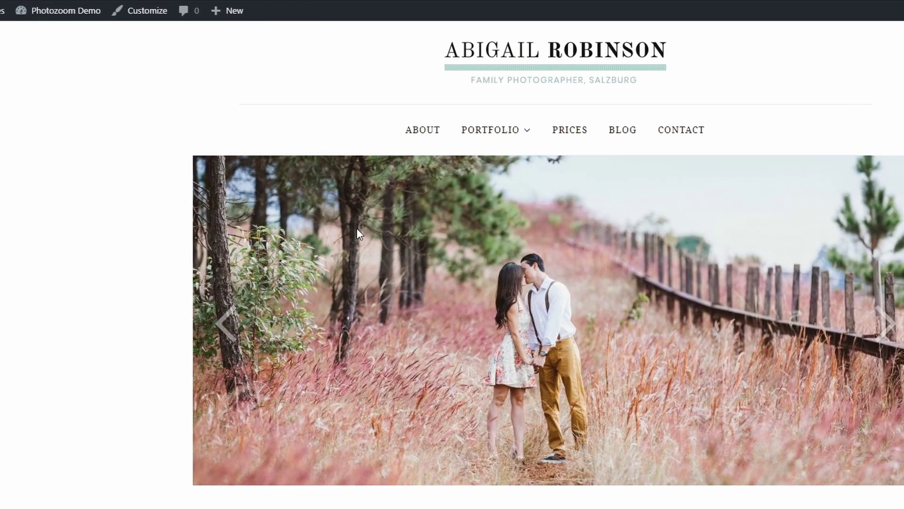
{"action": "scroll", "coordinate": [256, 239], "scroll_direction": "down", "scroll_amount": 10}
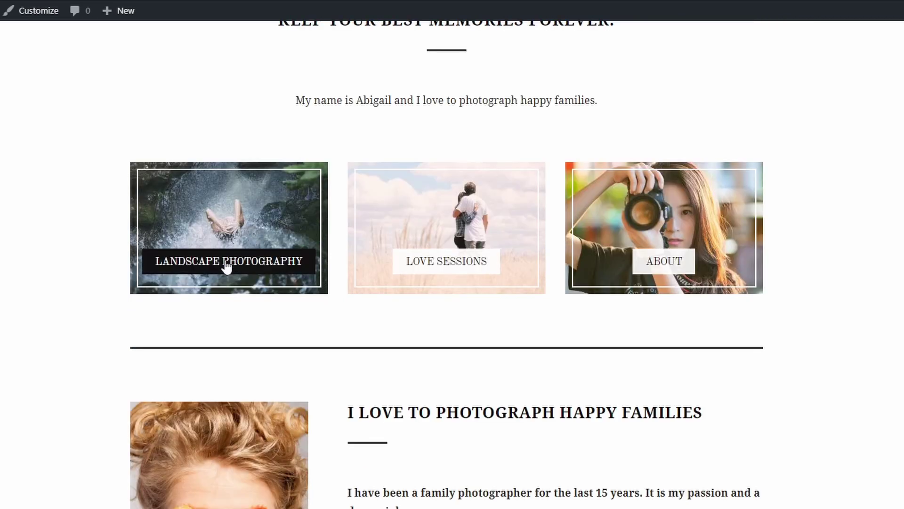
{"action": "scroll", "coordinate": [96, 300], "scroll_direction": "down", "scroll_amount": 4}
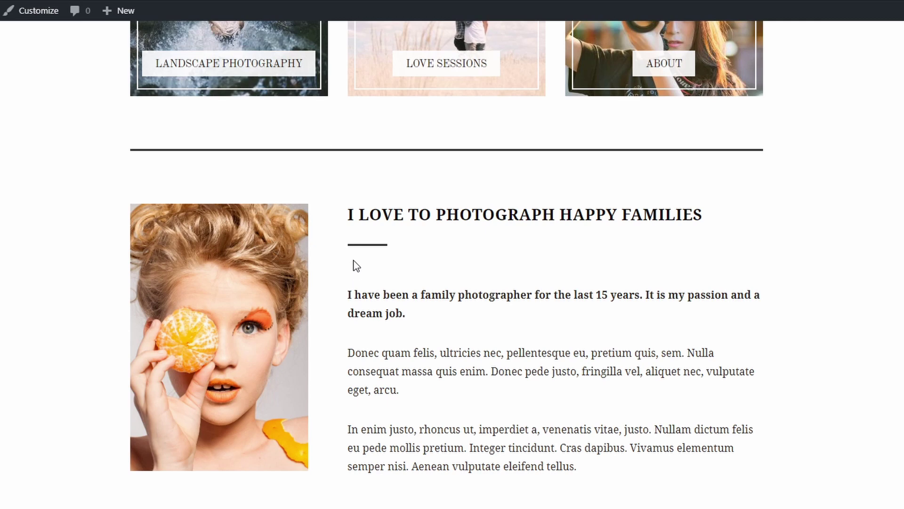
{"action": "mouse_move", "coordinate": [151, 19]}
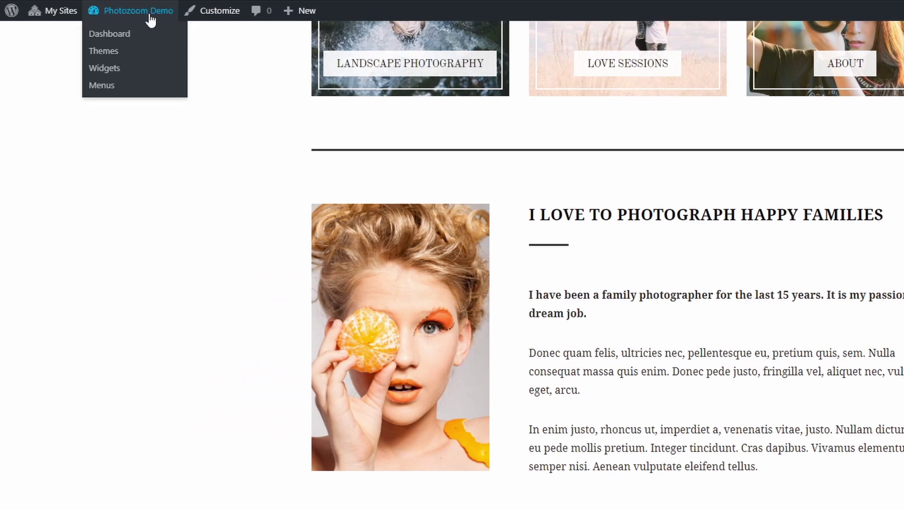
{"action": "left_click", "coordinate": [104, 68]}
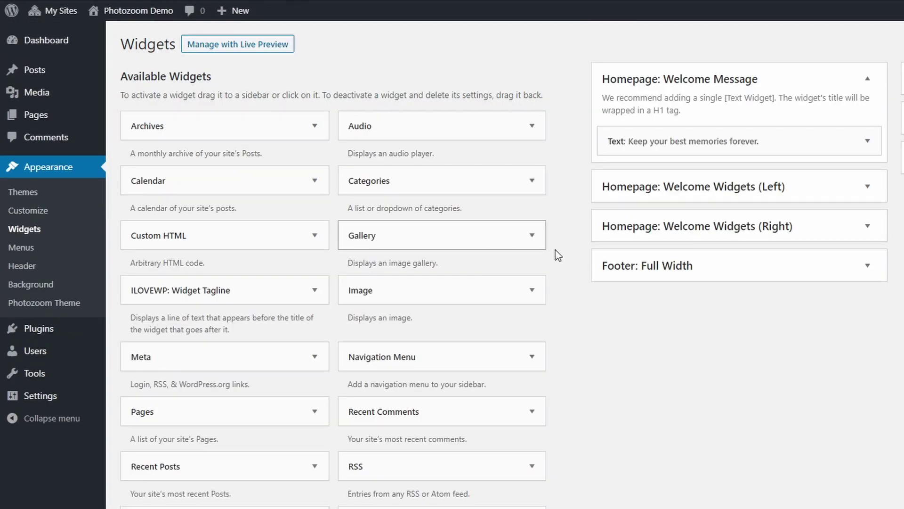
{"action": "left_click", "coordinate": [727, 142]}
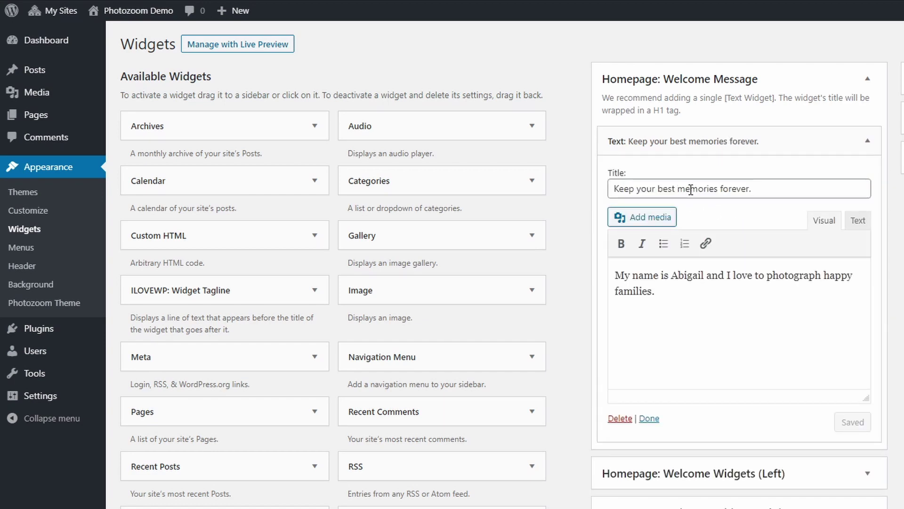
{"action": "left_click", "coordinate": [730, 472]}
{"action": "scroll", "coordinate": [729, 473], "scroll_direction": "down", "scroll_amount": 4}
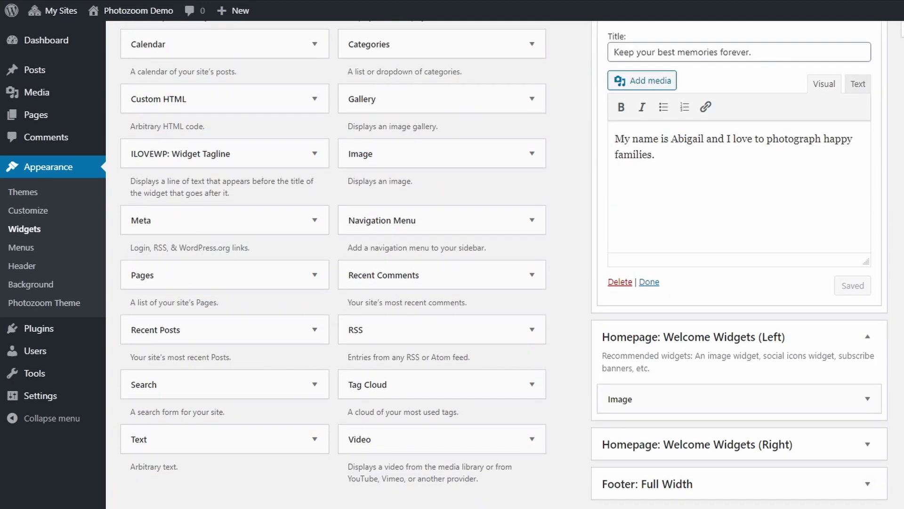
{"action": "scroll", "coordinate": [869, 467], "scroll_direction": "down", "scroll_amount": 2}
{"action": "left_click", "coordinate": [867, 297]}
{"action": "scroll", "coordinate": [870, 255], "scroll_direction": "down", "scroll_amount": 8}
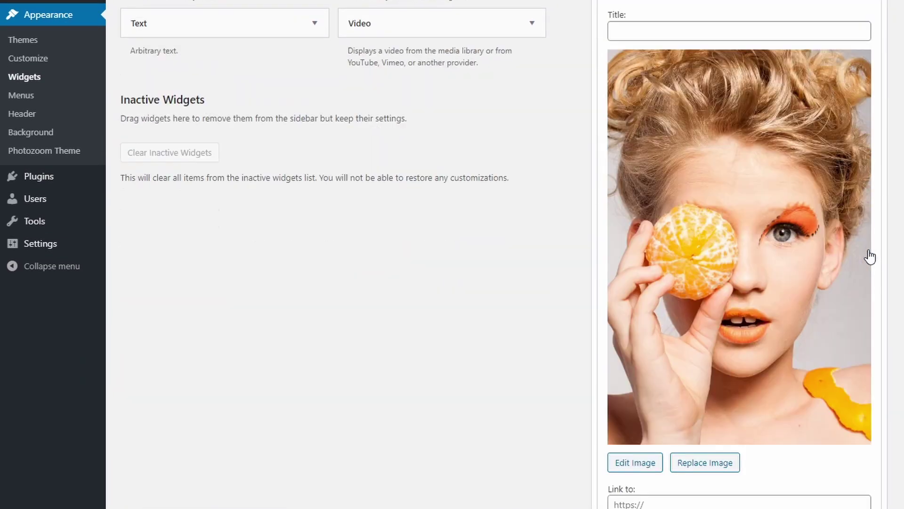
{"action": "scroll", "coordinate": [873, 256], "scroll_direction": "down", "scroll_amount": 3}
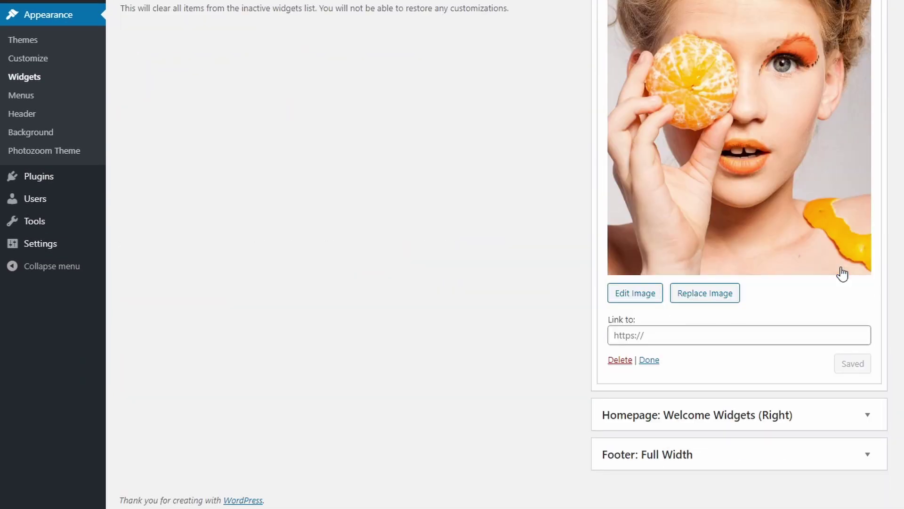
{"action": "left_click", "coordinate": [869, 415]}
{"action": "scroll", "coordinate": [871, 414], "scroll_direction": "down", "scroll_amount": 2}
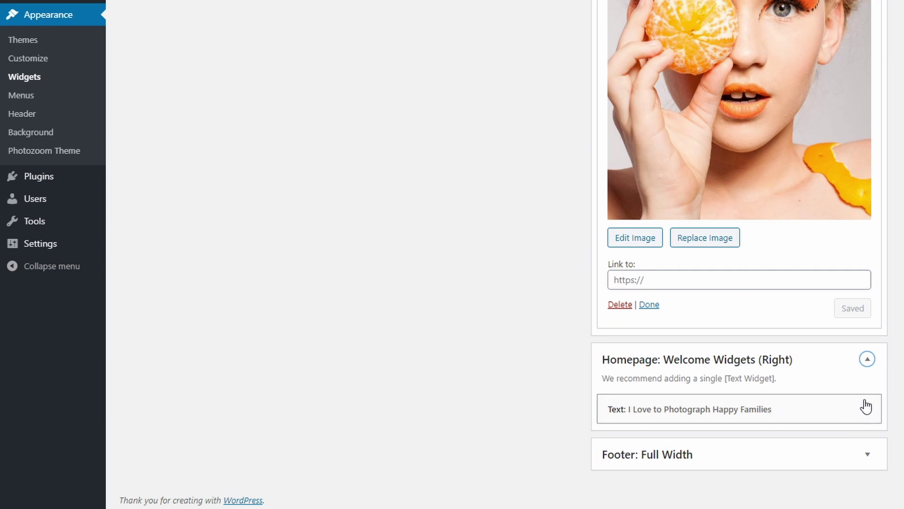
{"action": "left_click", "coordinate": [868, 410]}
{"action": "scroll", "coordinate": [862, 406], "scroll_direction": "down", "scroll_amount": 6}
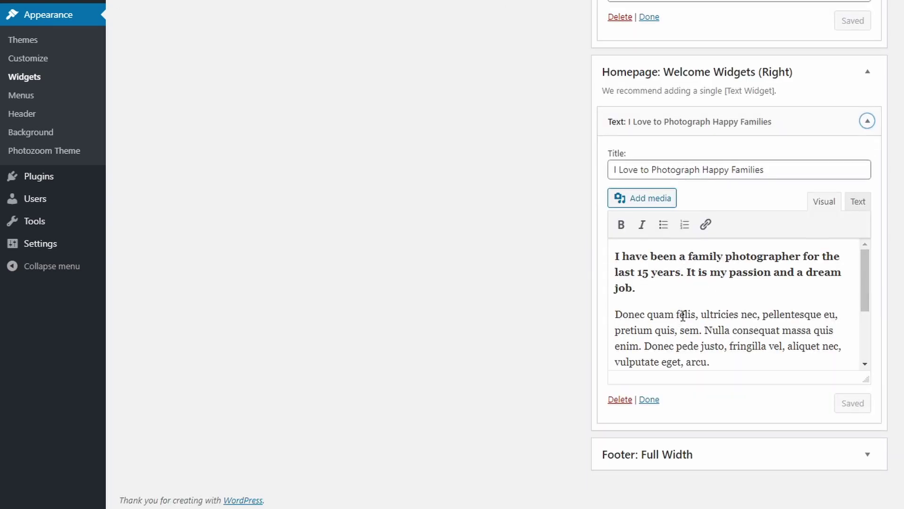
{"action": "scroll", "coordinate": [681, 318], "scroll_direction": "down", "scroll_amount": 3}
{"action": "scroll", "coordinate": [693, 308], "scroll_direction": "up", "scroll_amount": 3}
{"action": "left_click", "coordinate": [866, 121]}
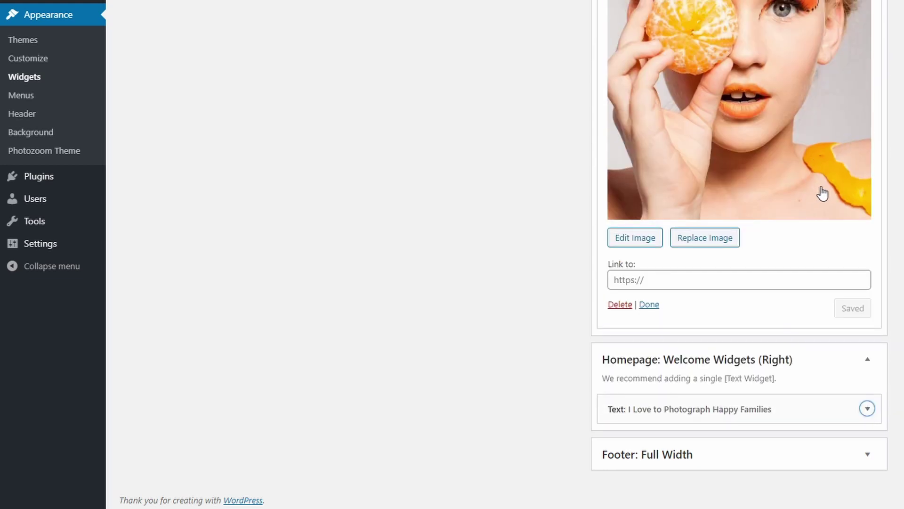
{"action": "scroll", "coordinate": [819, 194], "scroll_direction": "up", "scroll_amount": 3}
{"action": "scroll", "coordinate": [857, 188], "scroll_direction": "up", "scroll_amount": 12}
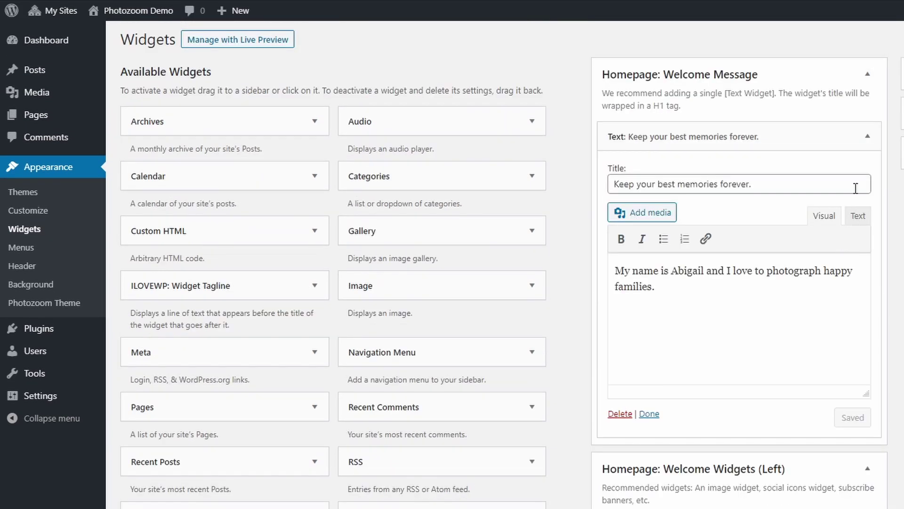
{"action": "left_click", "coordinate": [867, 136]}
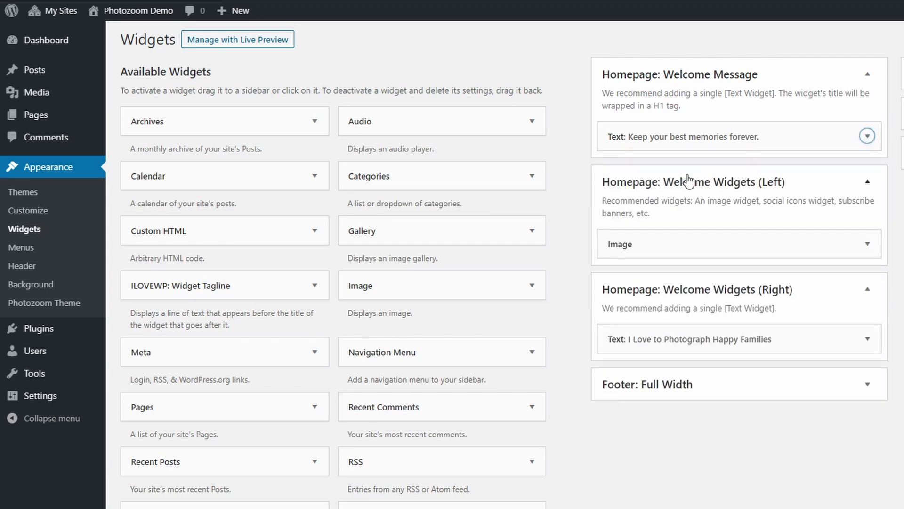
{"action": "left_click", "coordinate": [134, 11]}
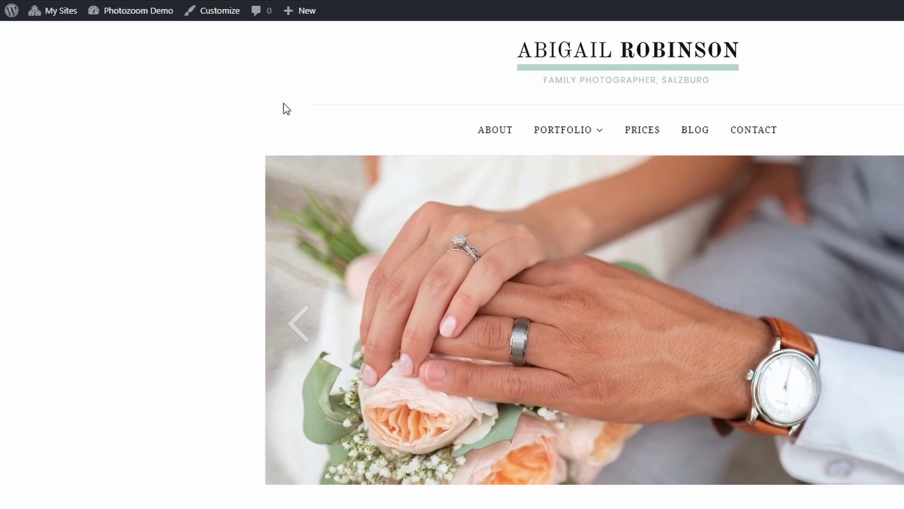
{"action": "left_click", "coordinate": [220, 13]}
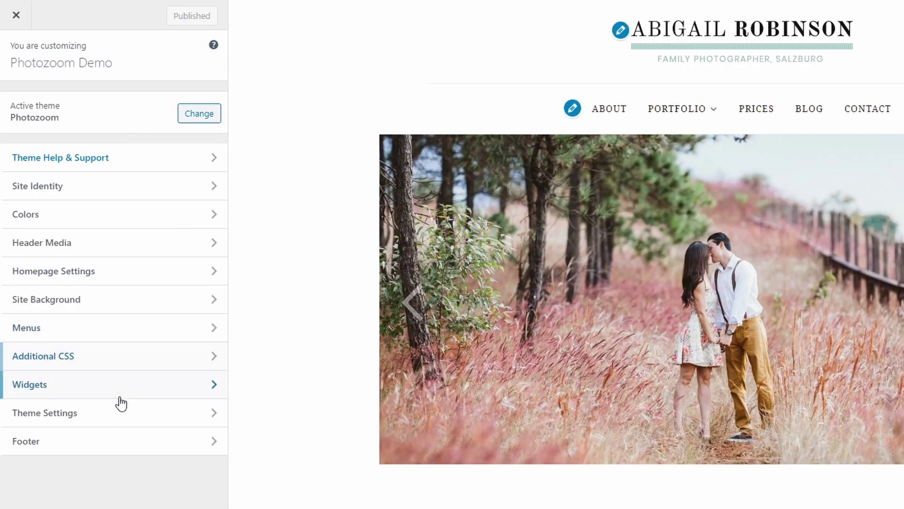
{"action": "left_click", "coordinate": [117, 418]}
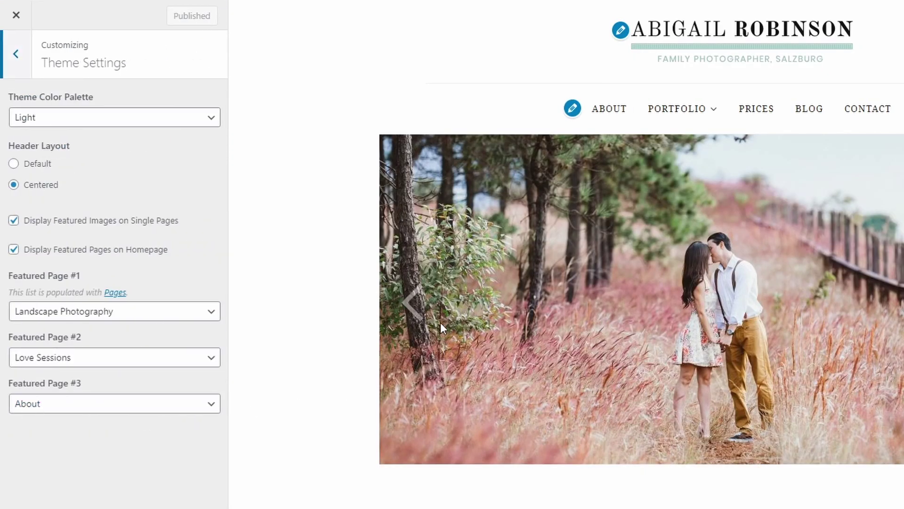
{"action": "left_click", "coordinate": [70, 122]}
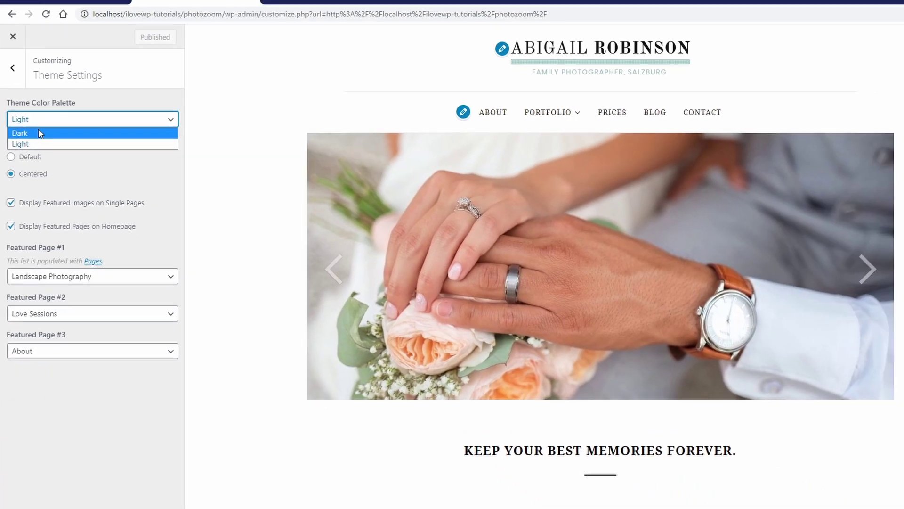
{"action": "left_click", "coordinate": [47, 133]}
{"action": "scroll", "coordinate": [254, 193], "scroll_direction": "down", "scroll_amount": 6}
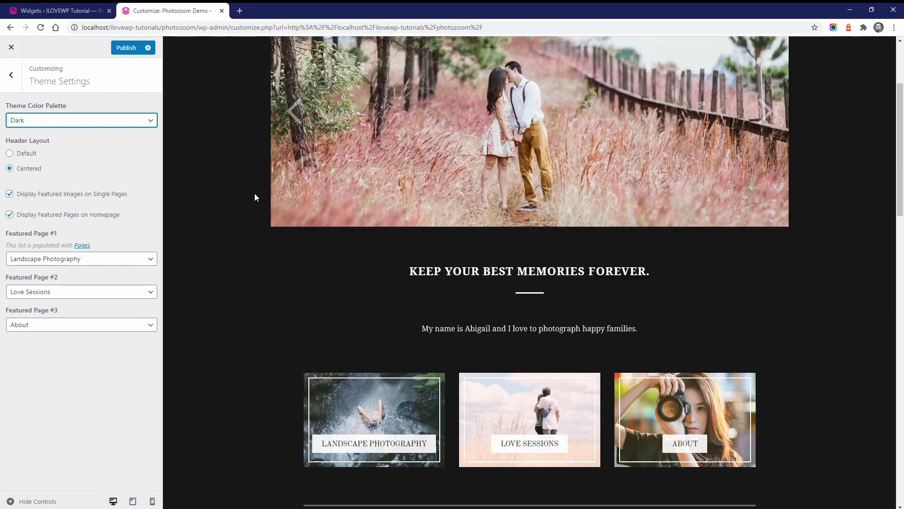
{"action": "scroll", "coordinate": [254, 193], "scroll_direction": "down", "scroll_amount": 6}
{"action": "scroll", "coordinate": [252, 192], "scroll_direction": "up", "scroll_amount": 12}
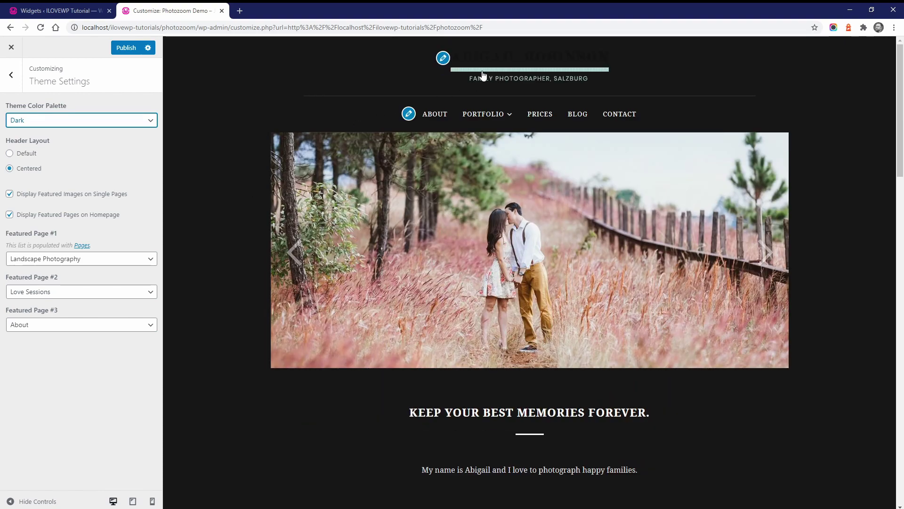
{"action": "left_click", "coordinate": [69, 125]}
{"action": "left_click", "coordinate": [39, 140]}
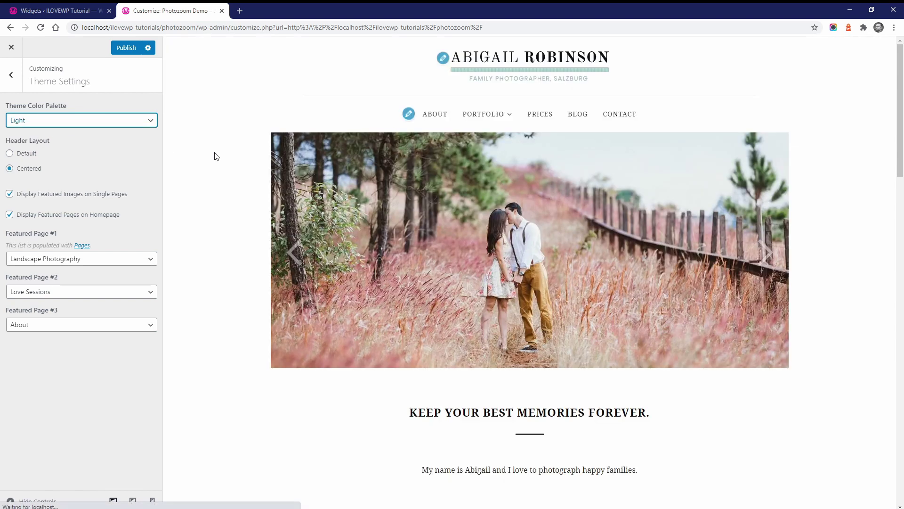
{"action": "left_click", "coordinate": [25, 155]}
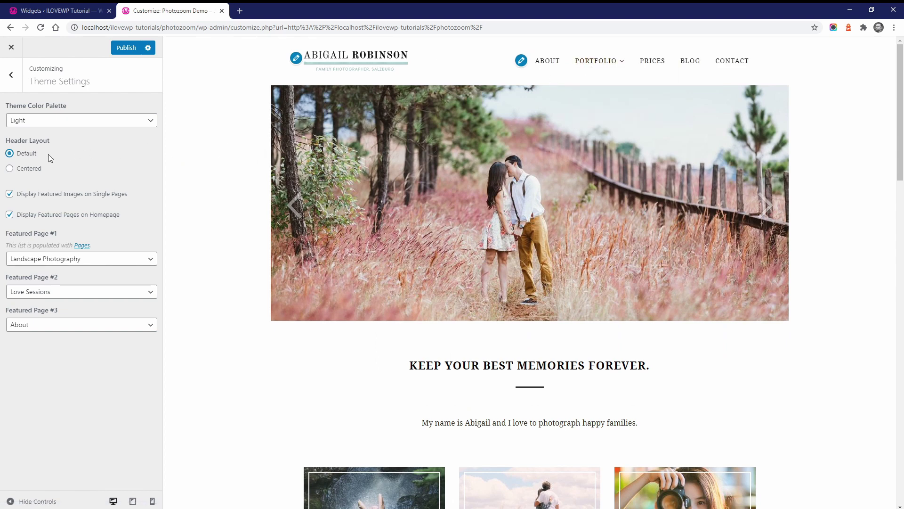
{"action": "left_click", "coordinate": [27, 171]}
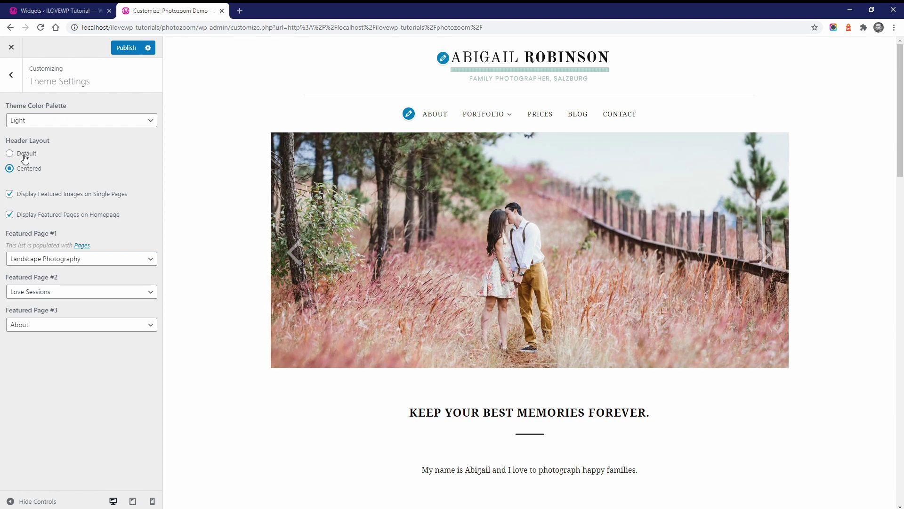
{"action": "scroll", "coordinate": [297, 228], "scroll_direction": "down", "scroll_amount": 7}
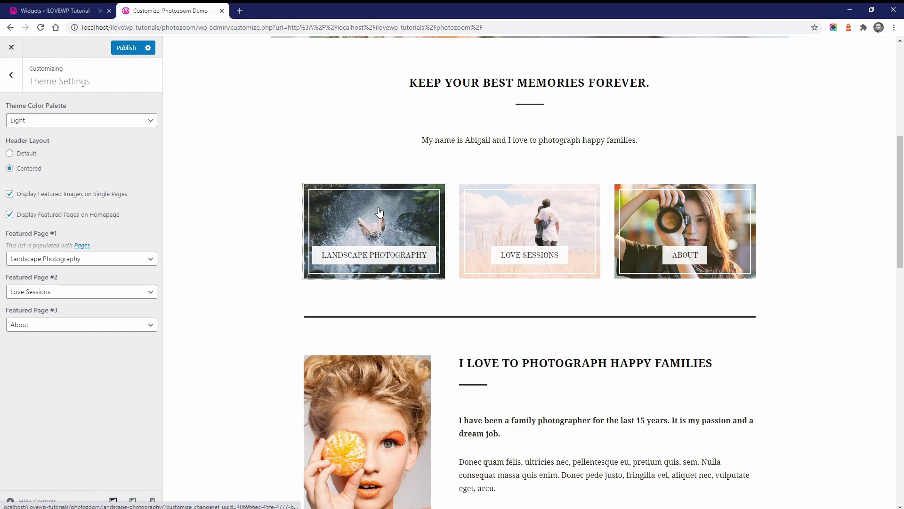
{"action": "left_click", "coordinate": [379, 213]}
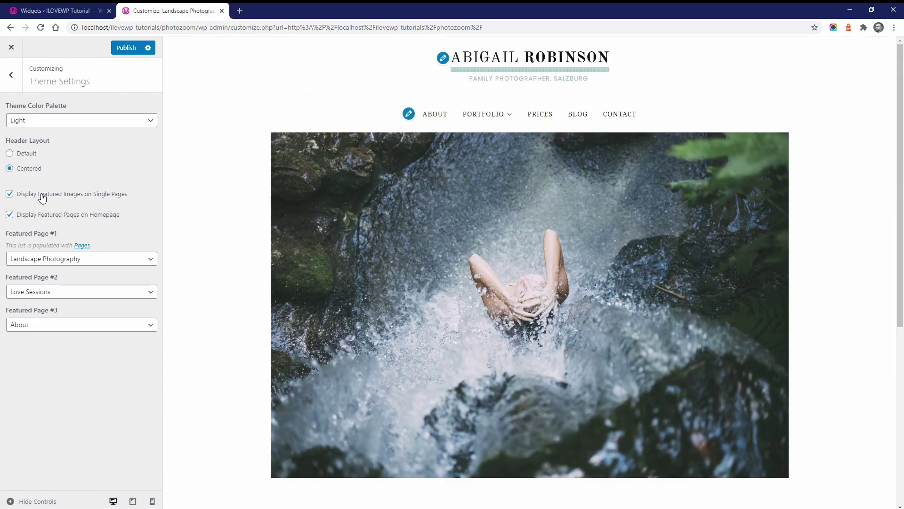
{"action": "left_click", "coordinate": [41, 197]}
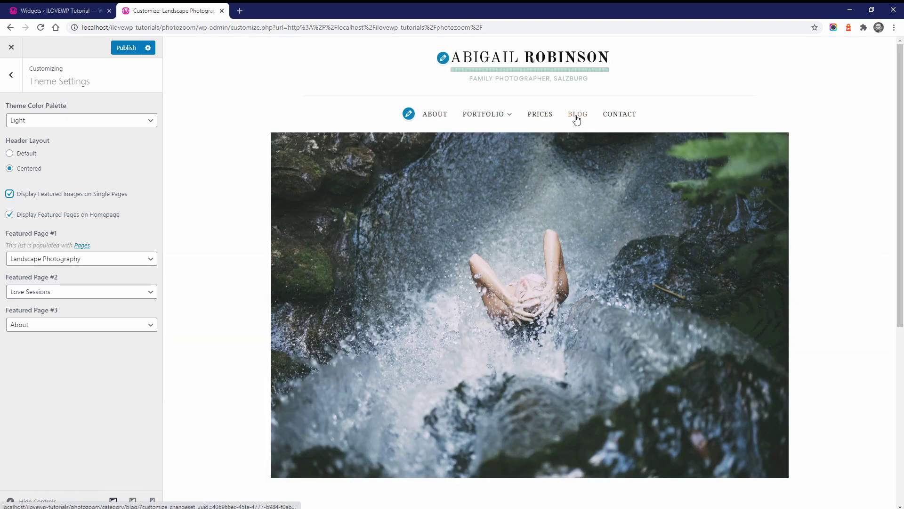
{"action": "left_click", "coordinate": [577, 116]}
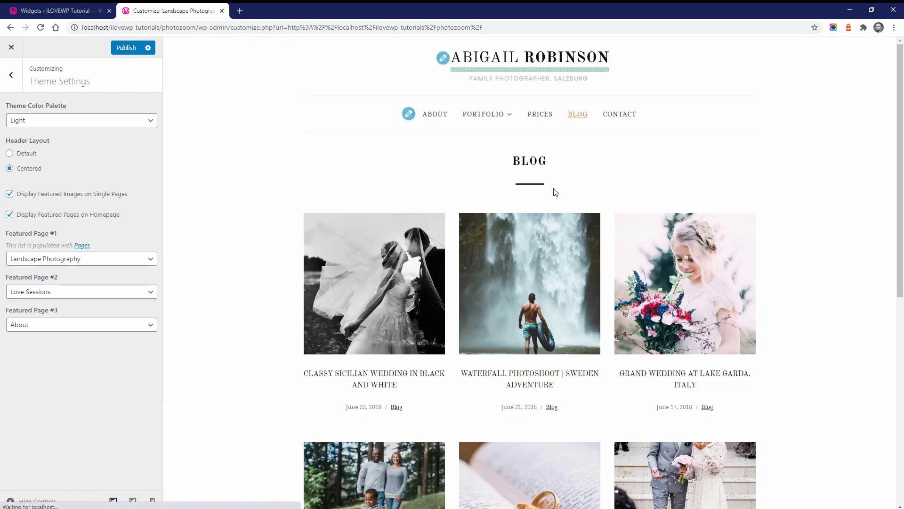
{"action": "left_click", "coordinate": [396, 266]}
{"action": "scroll", "coordinate": [427, 248], "scroll_direction": "down", "scroll_amount": 3}
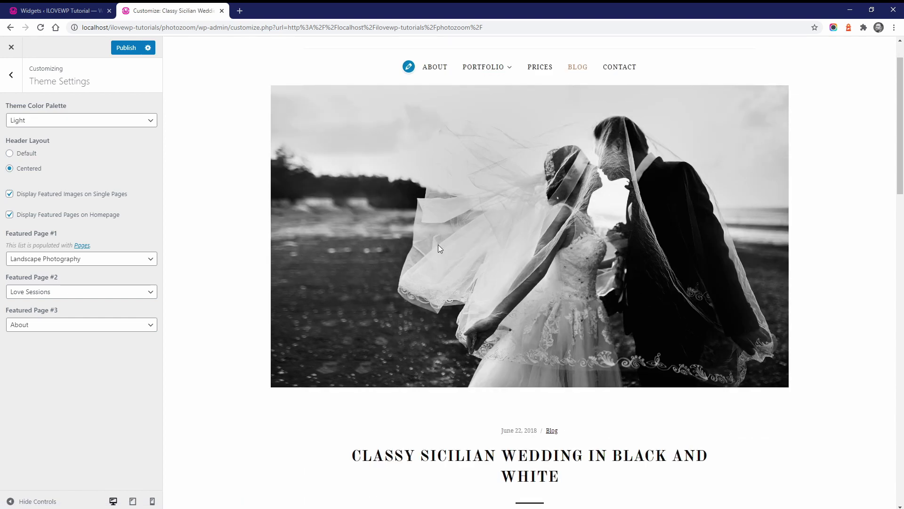
{"action": "scroll", "coordinate": [444, 253], "scroll_direction": "down", "scroll_amount": 2}
{"action": "scroll", "coordinate": [448, 253], "scroll_direction": "up", "scroll_amount": 4}
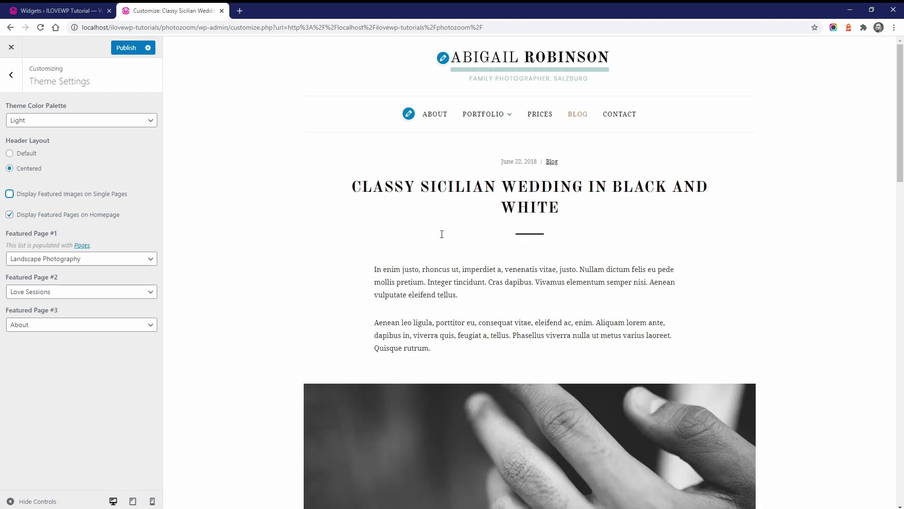
{"action": "left_click", "coordinate": [99, 194]}
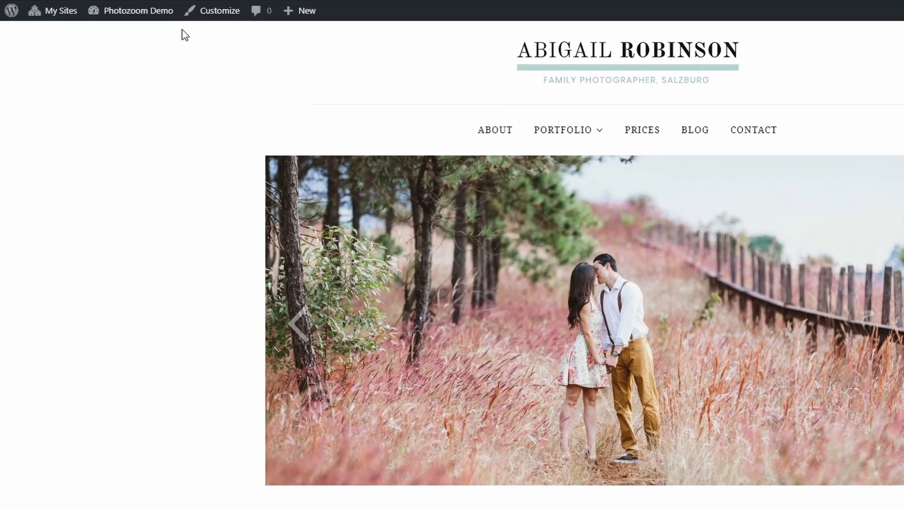
Step: From the Dashboard, open Appearance > Photozoom Theme and scroll to Contact the Developer
{"action": "left_click", "coordinate": [131, 40]}
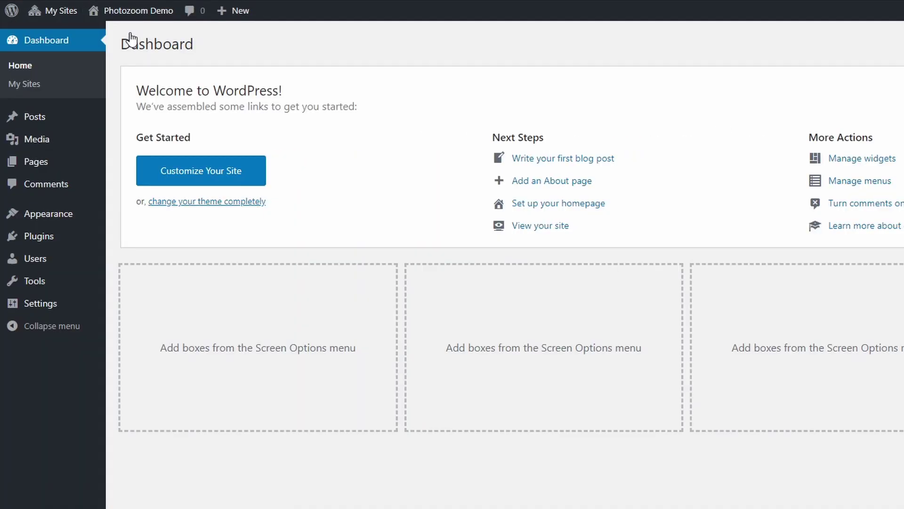
{"action": "mouse_move", "coordinate": [75, 221]}
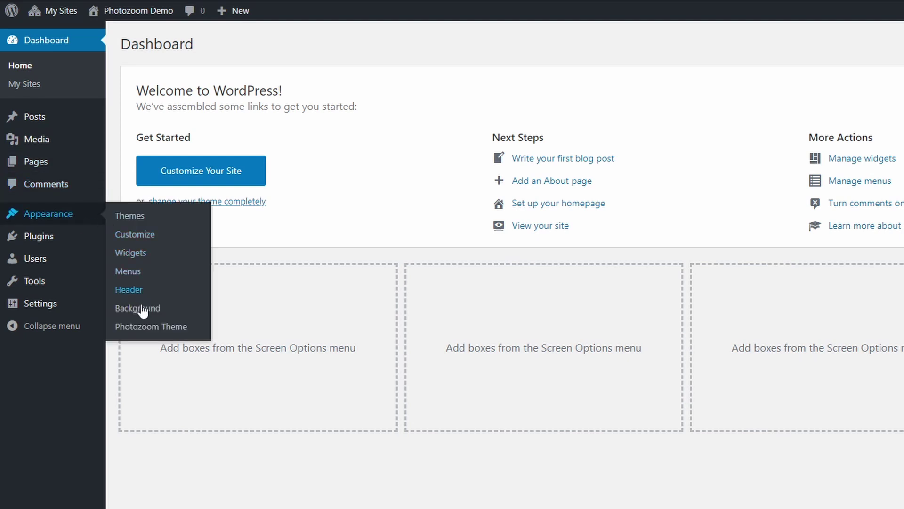
{"action": "left_click", "coordinate": [136, 330]}
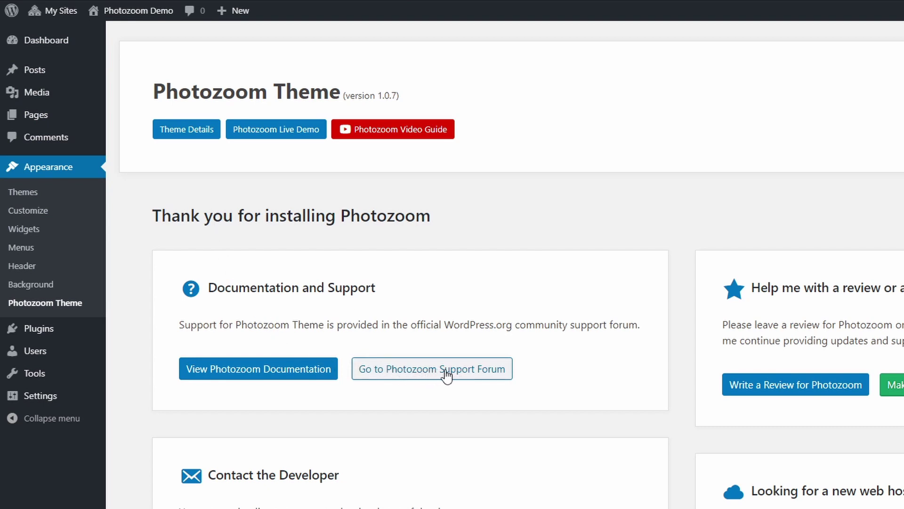
{"action": "scroll", "coordinate": [446, 376], "scroll_direction": "down", "scroll_amount": 4}
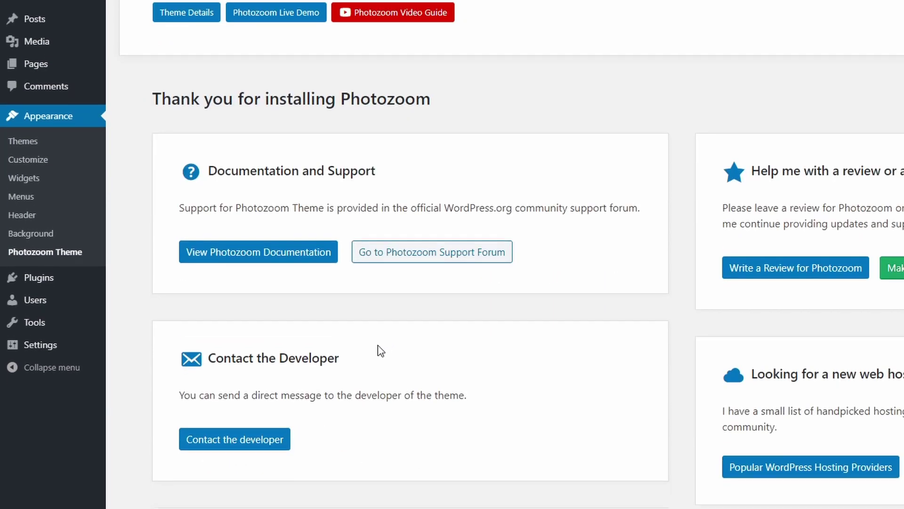